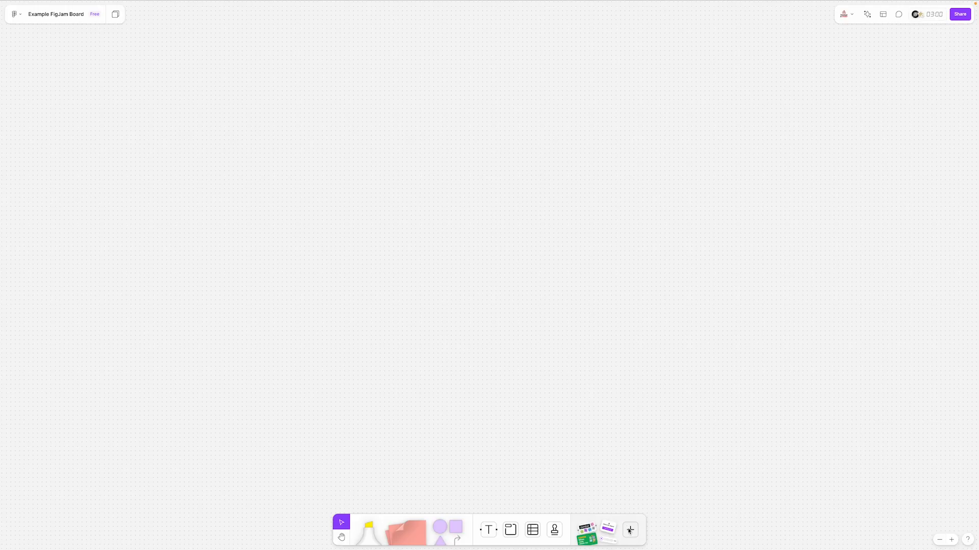
Step: Import the picture of the word problem about Luna's and Zora's treats onto the empty board
click(630, 530)
click(567, 421)
click(424, 289)
key(Return)
key(super+equal)
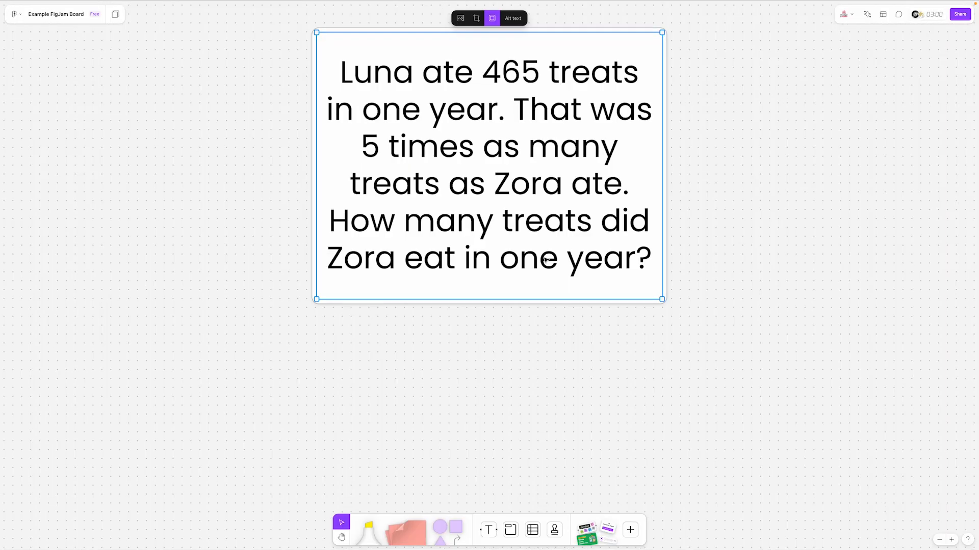
scroll(545, 260, up, 3)
Step: Highlight "That was 5 times as many" in yellow and group the highlights with the word problem picture
click(363, 538)
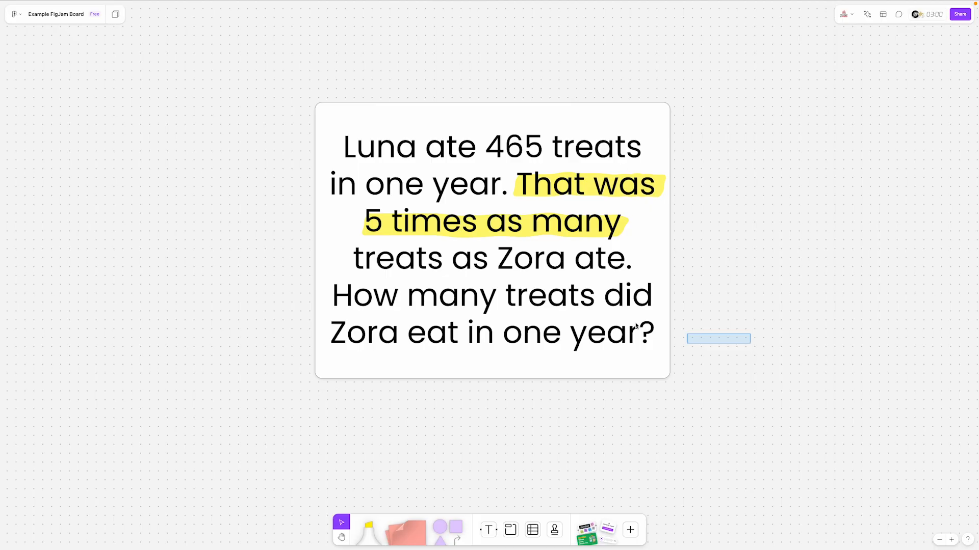
drag(749, 343, 436, 187)
right_click(436, 187)
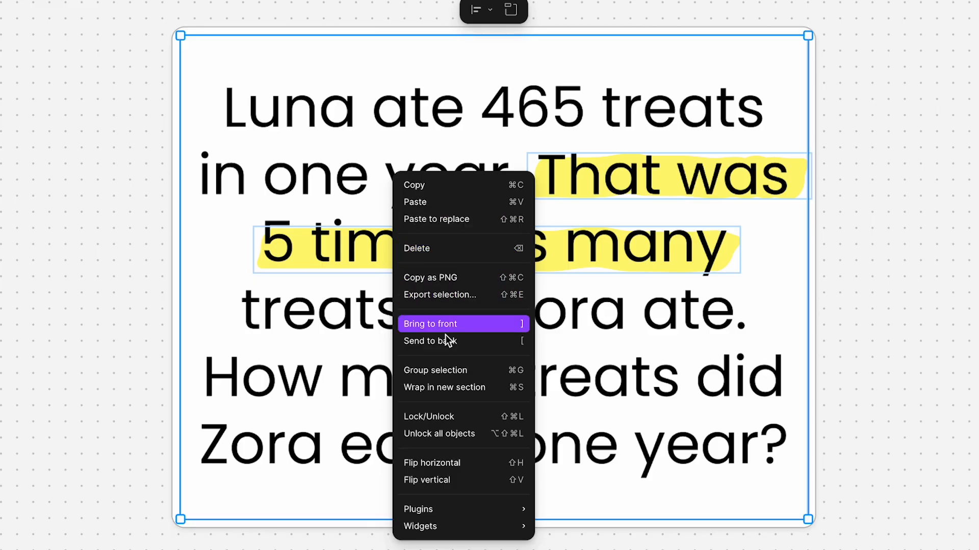
click(435, 371)
Step: Export the grouped word problem as a PNG with a solid background, using the selection only as export area
right_click(764, 261)
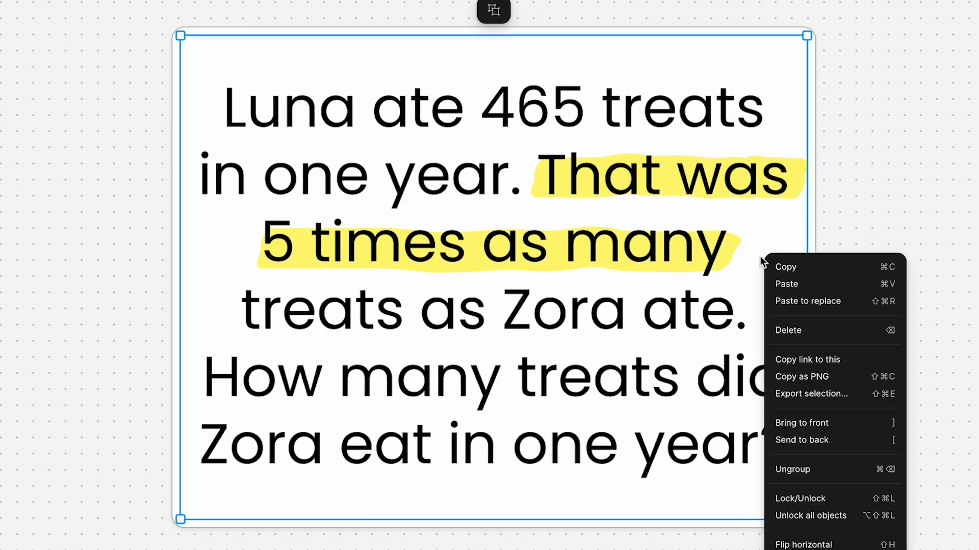
click(795, 388)
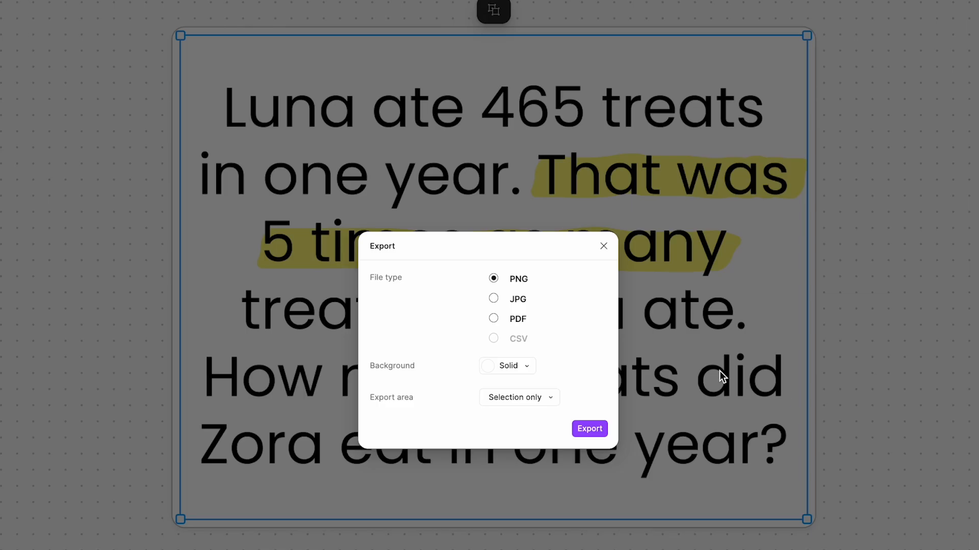
click(588, 428)
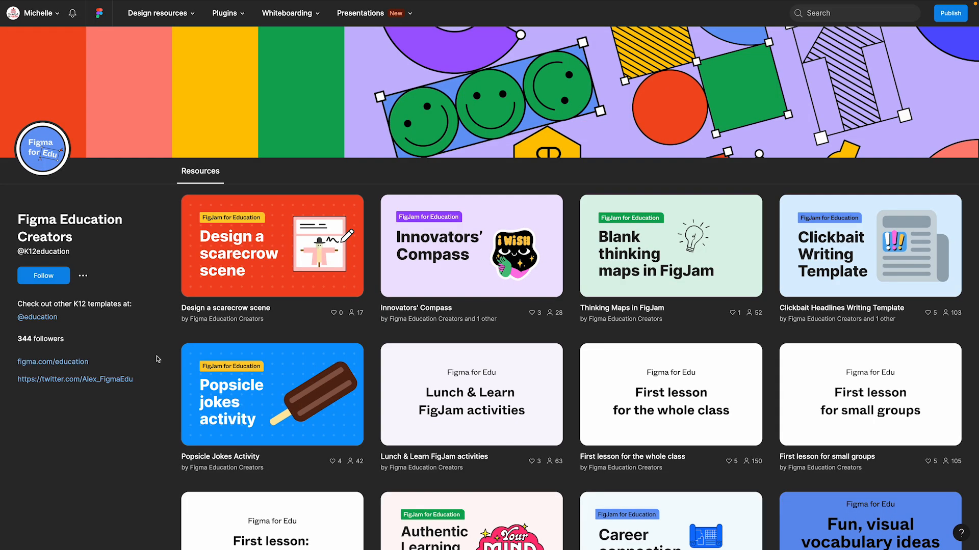
Step: Open the Jigsaw Learning Activity template from the Figma Education Creators page and enlarge its preview
scroll(157, 357, down, 4)
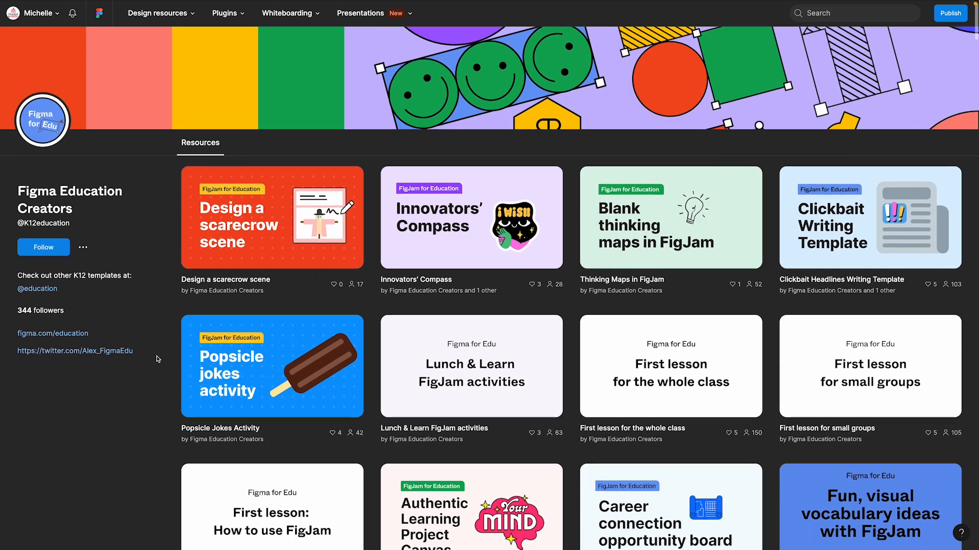
scroll(157, 358, down, 15)
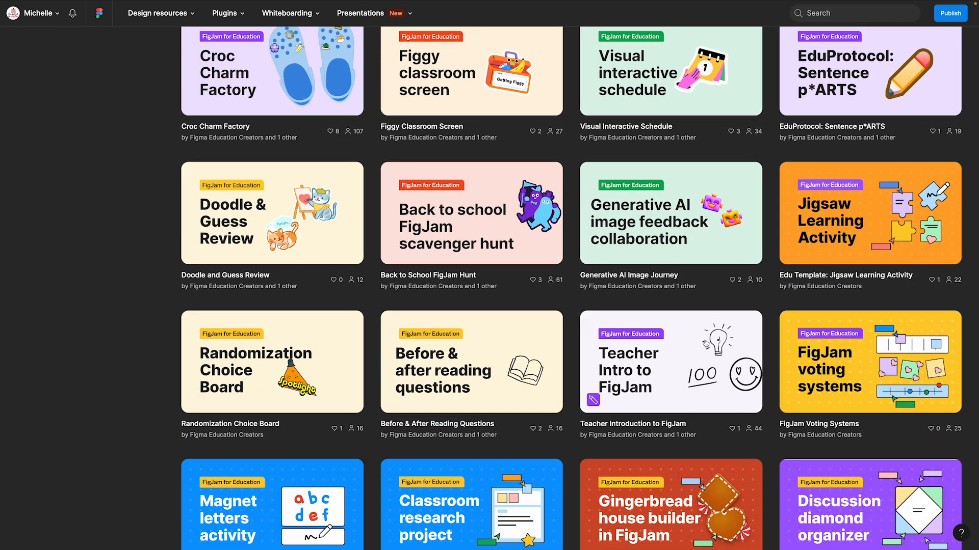
click(819, 253)
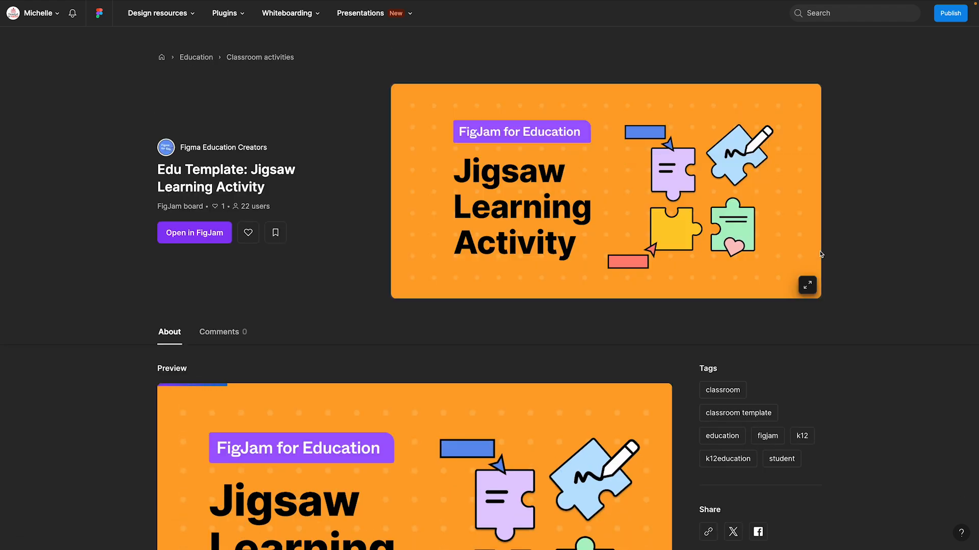
scroll(842, 263, down, 5)
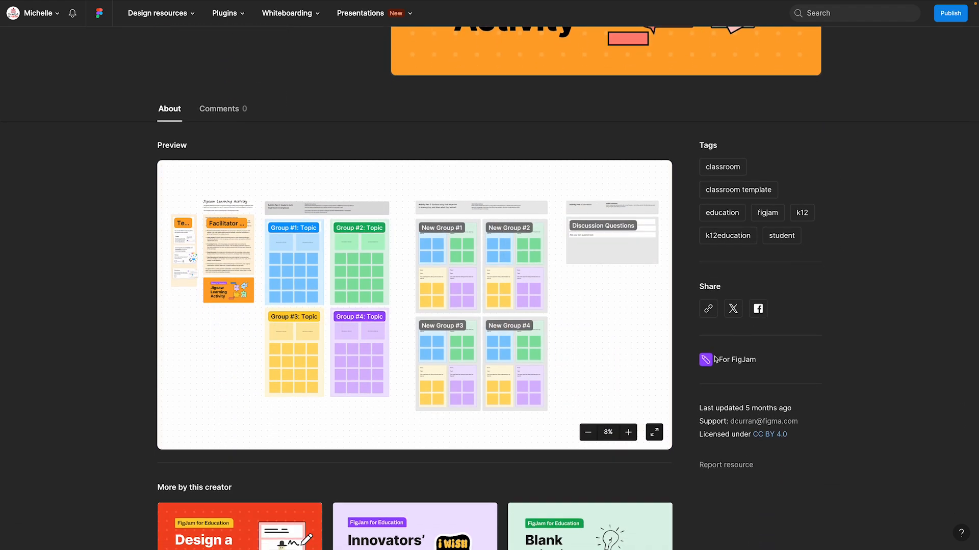
click(629, 432)
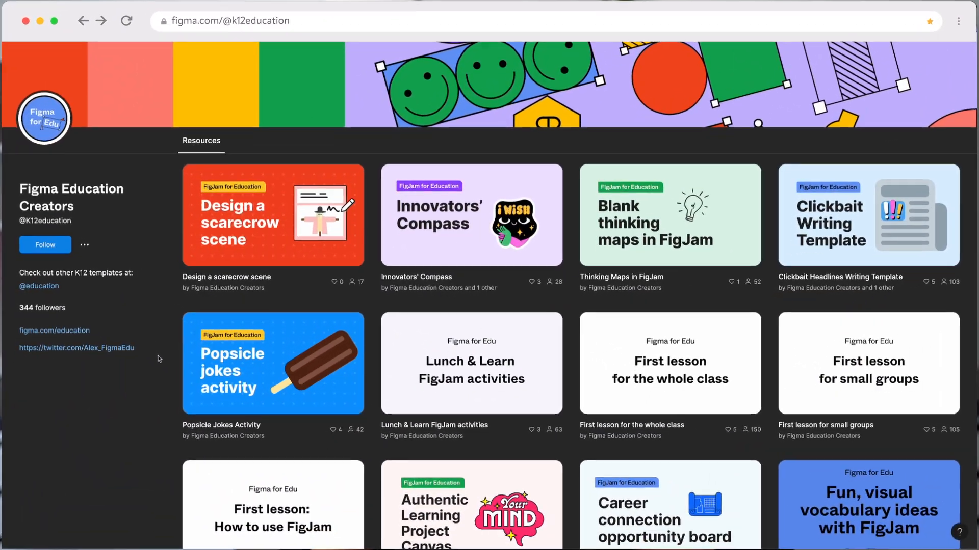
scroll(157, 356, down, 3)
scroll(157, 358, down, 5)
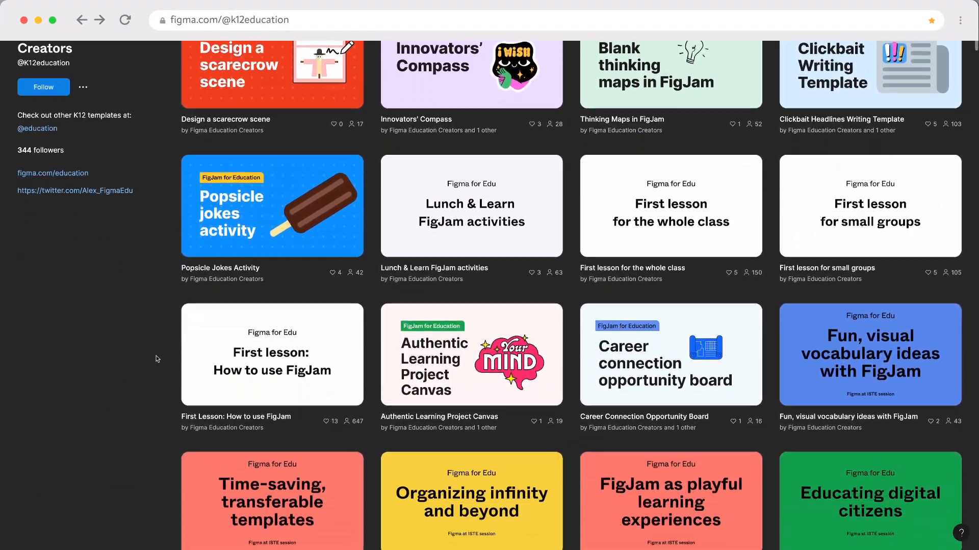
scroll(157, 359, down, 3)
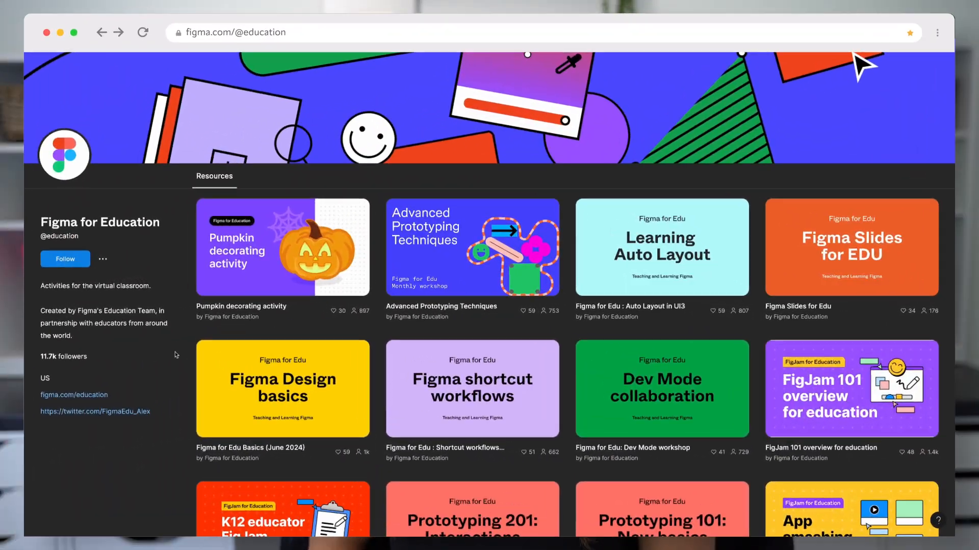
scroll(175, 355, down, 3)
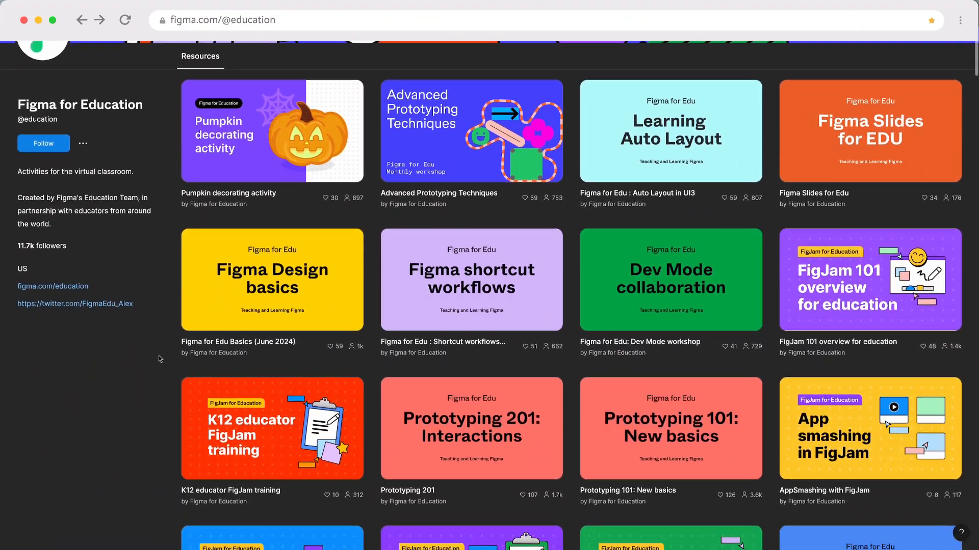
scroll(160, 359, down, 4)
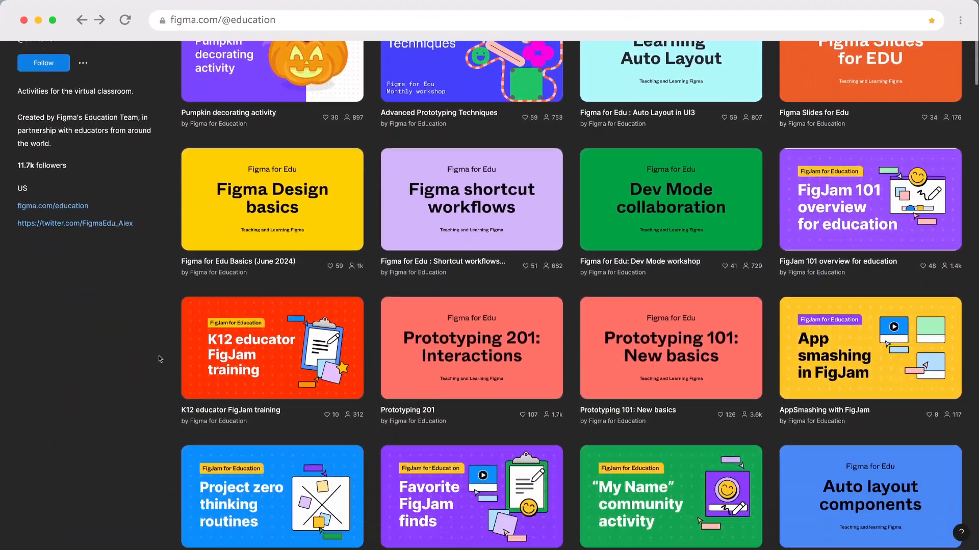
scroll(160, 359, down, 4)
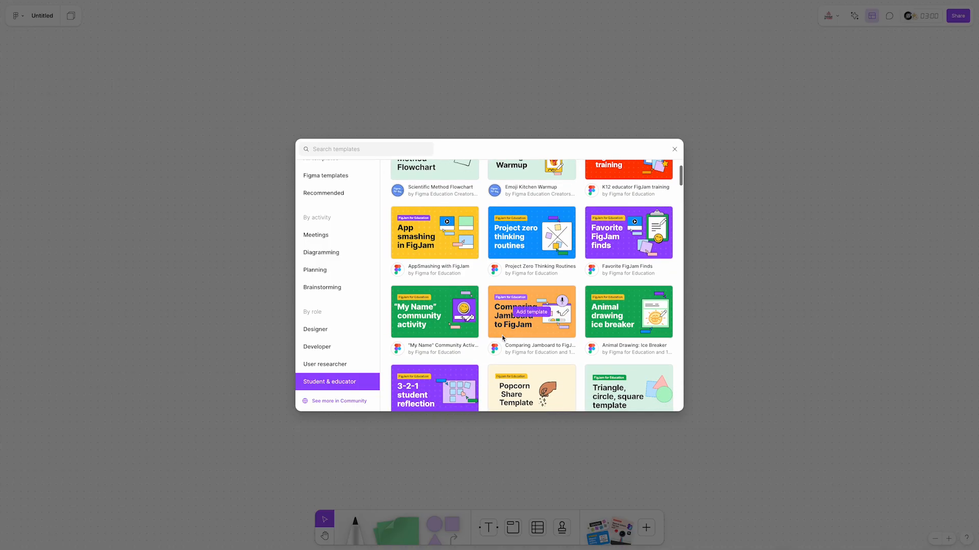
scroll(502, 339, down, 2)
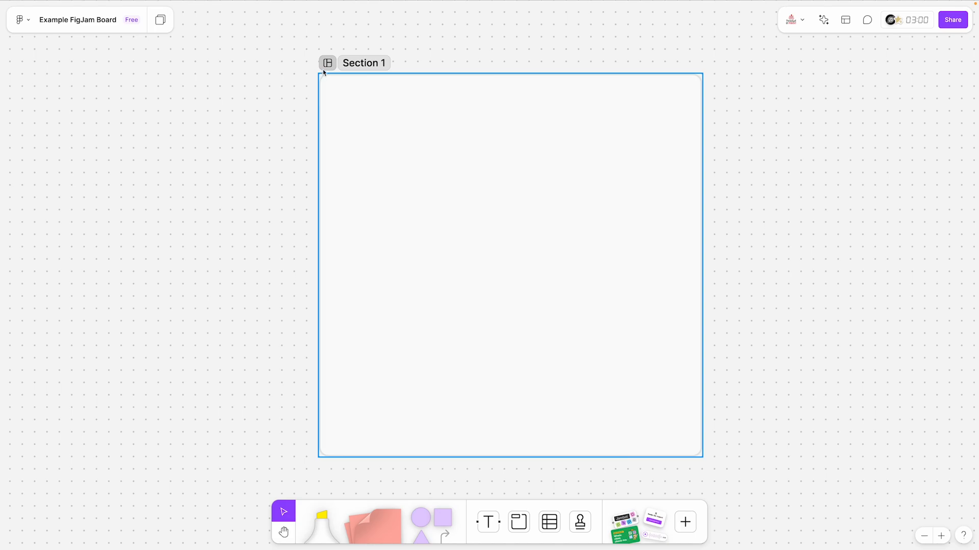
Step: Fill Section 1 with the Two truths & a lie template from the ice breakers
click(326, 64)
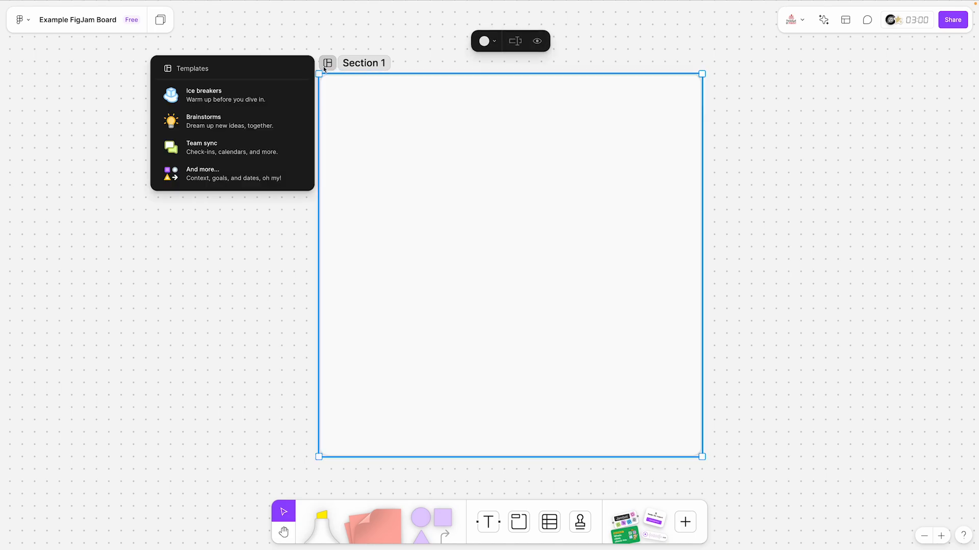
click(257, 102)
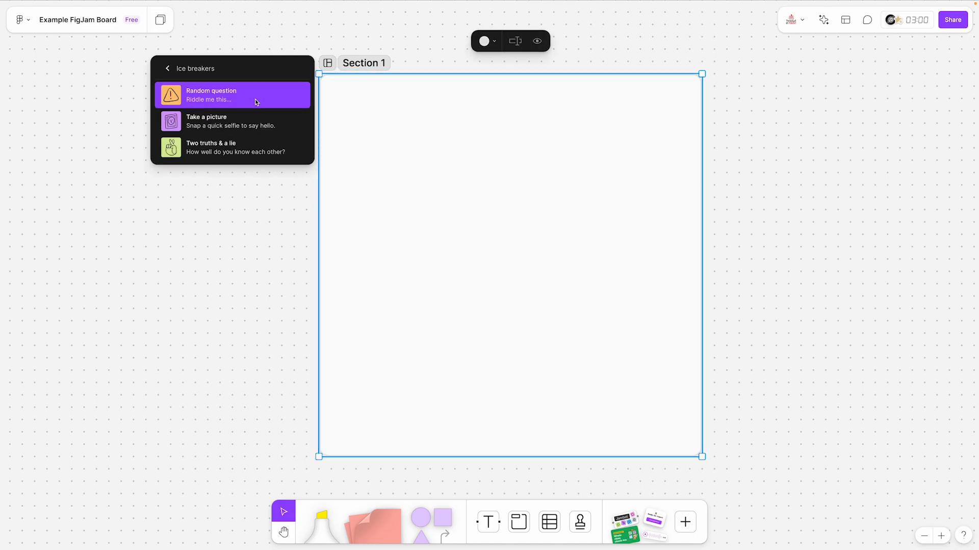
click(203, 147)
scroll(268, 156, down, 5)
scroll(268, 155, down, 2)
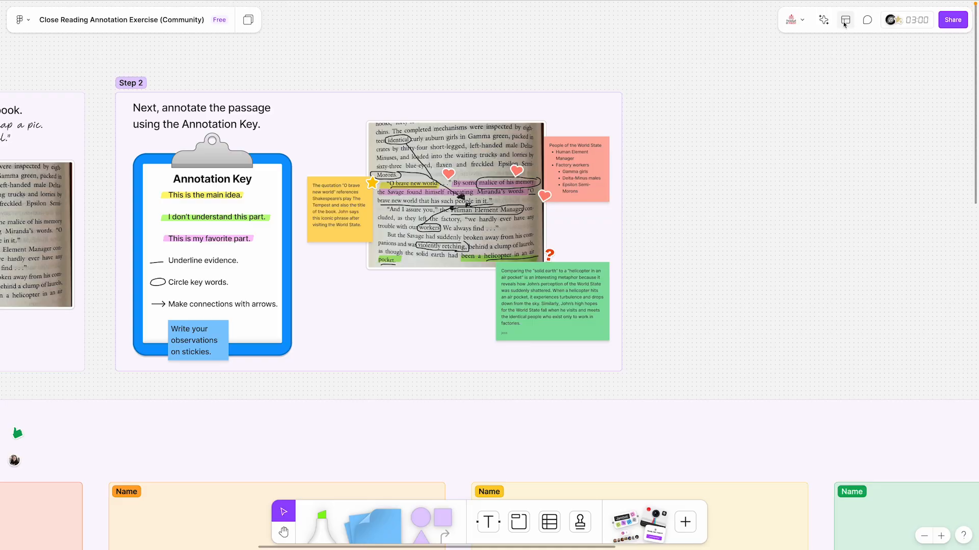
Step: Search the templates for "brainstorm", add Figma's Brainstorm template to the close reading board, and open its Prompt #1 heading for editing
click(841, 22)
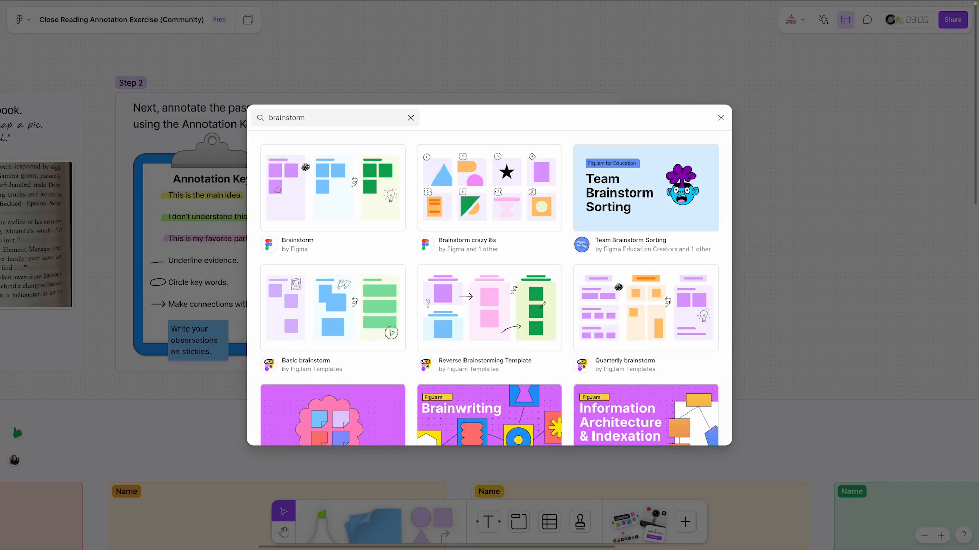
click(370, 192)
scroll(271, 273, left, 4)
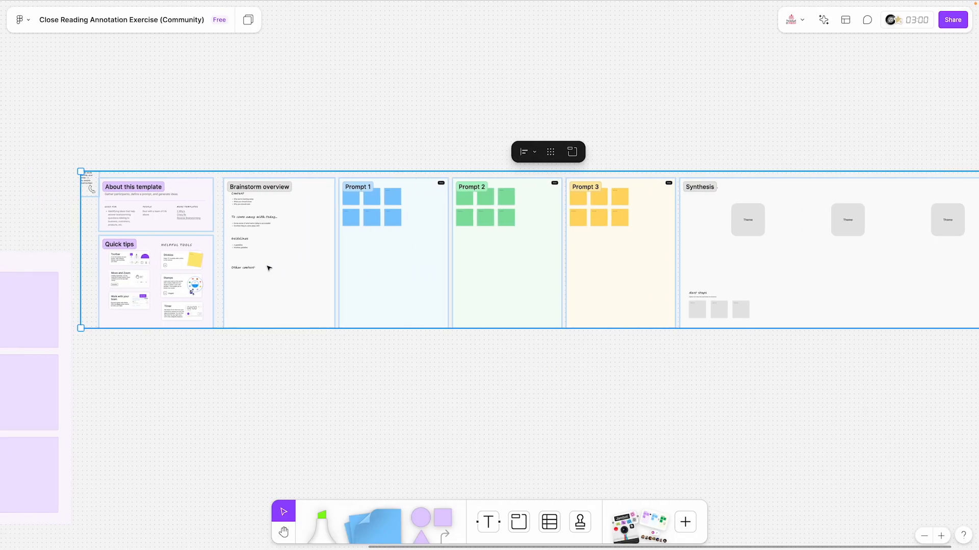
scroll(268, 264, up, 5)
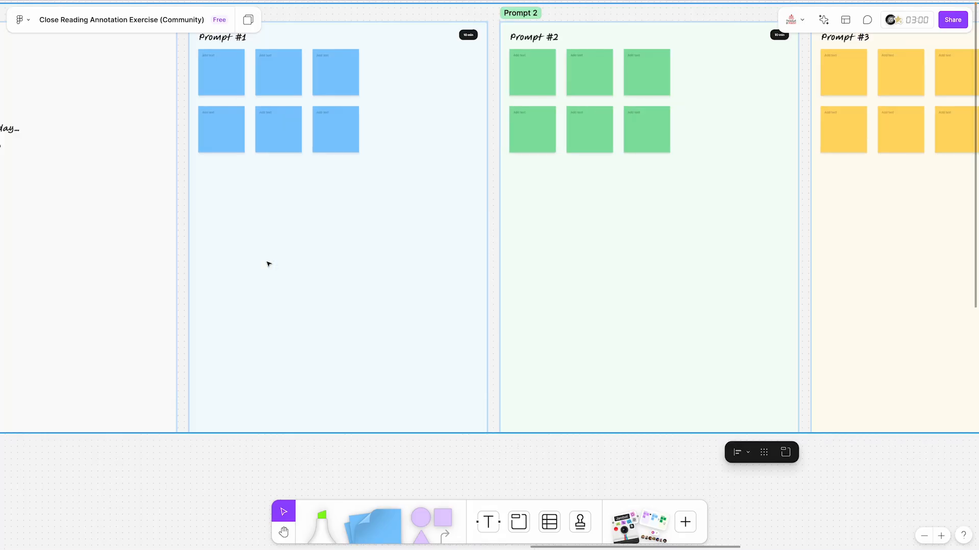
scroll(269, 263, up, 3)
scroll(267, 262, left, 2)
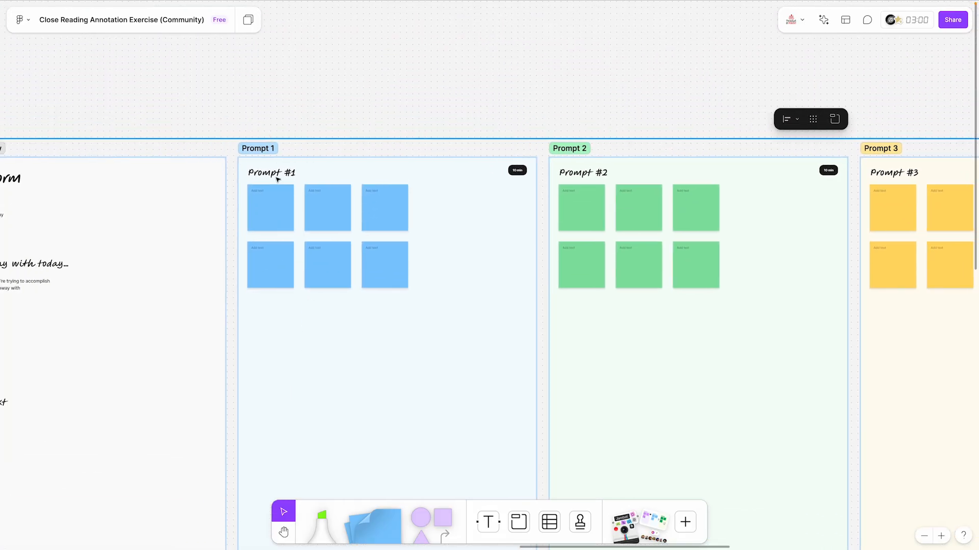
click(278, 178)
click(285, 177)
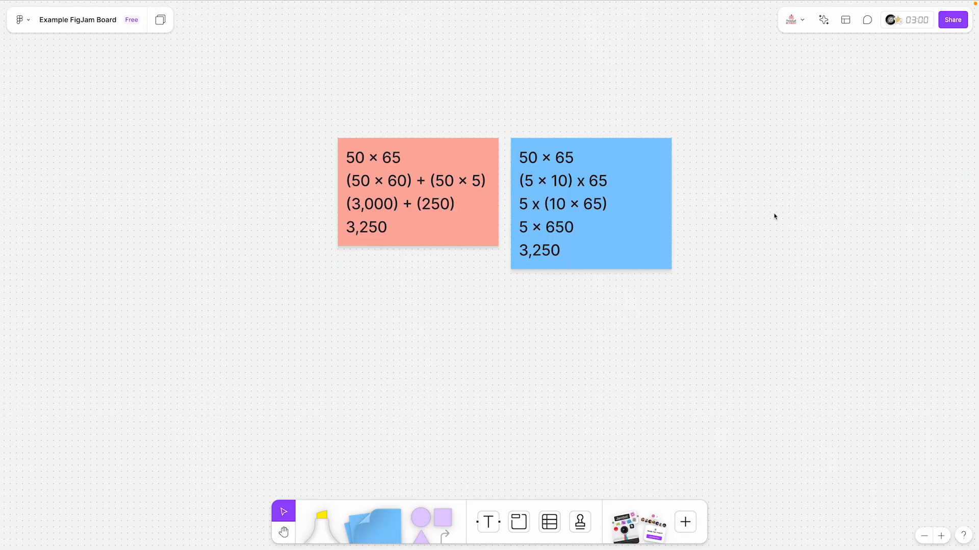
Step: Add a Venn diagram template below the two 50 × 65 solution stickies and set its Same label's fill to purple
click(846, 19)
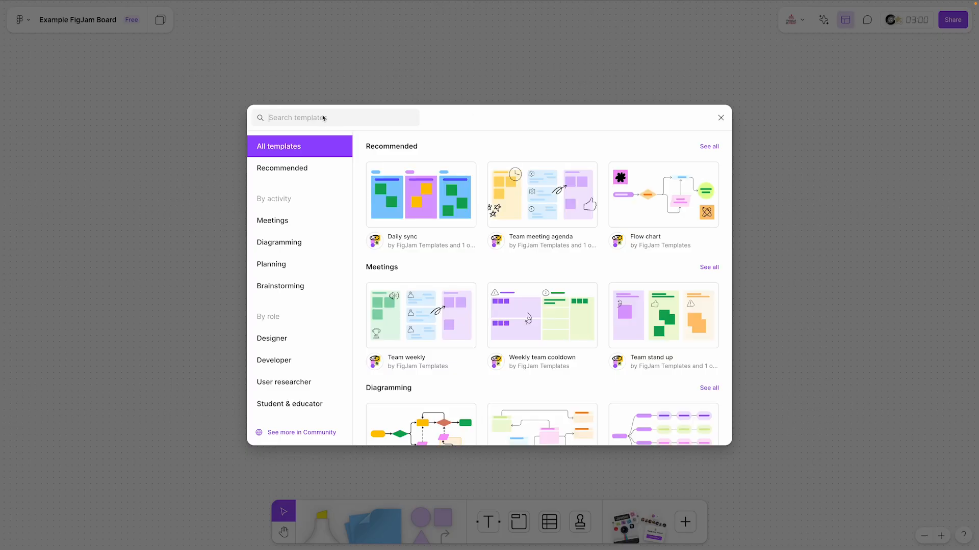
mouse_move(297, 271)
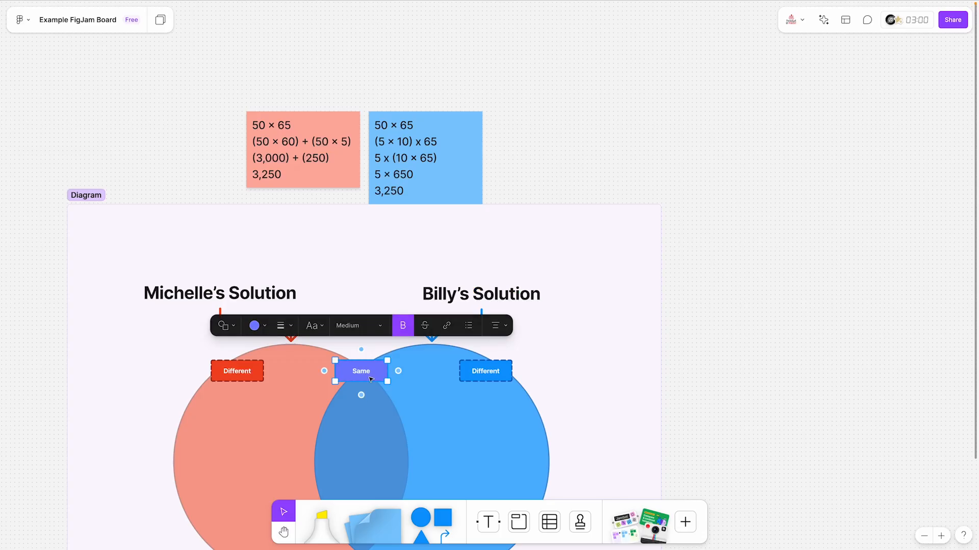
click(263, 330)
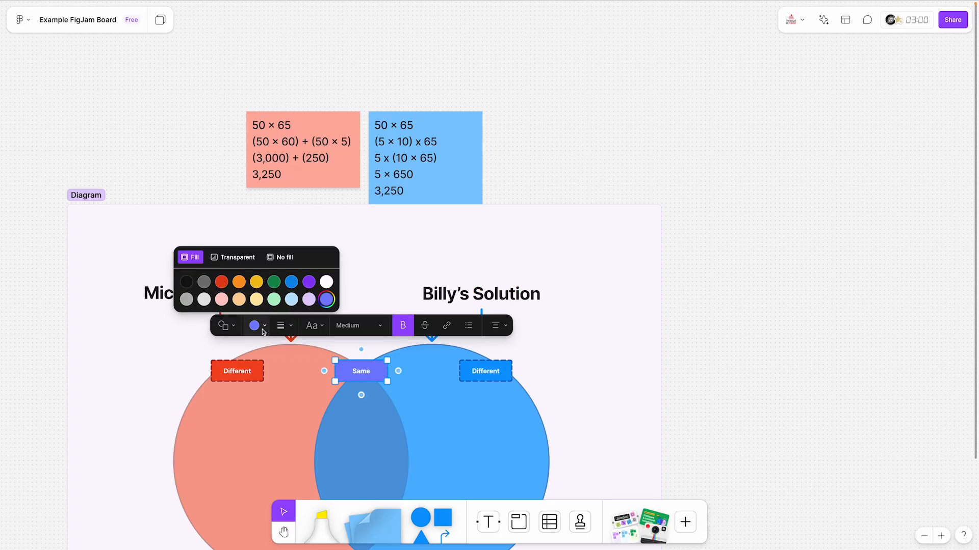
click(308, 285)
click(354, 423)
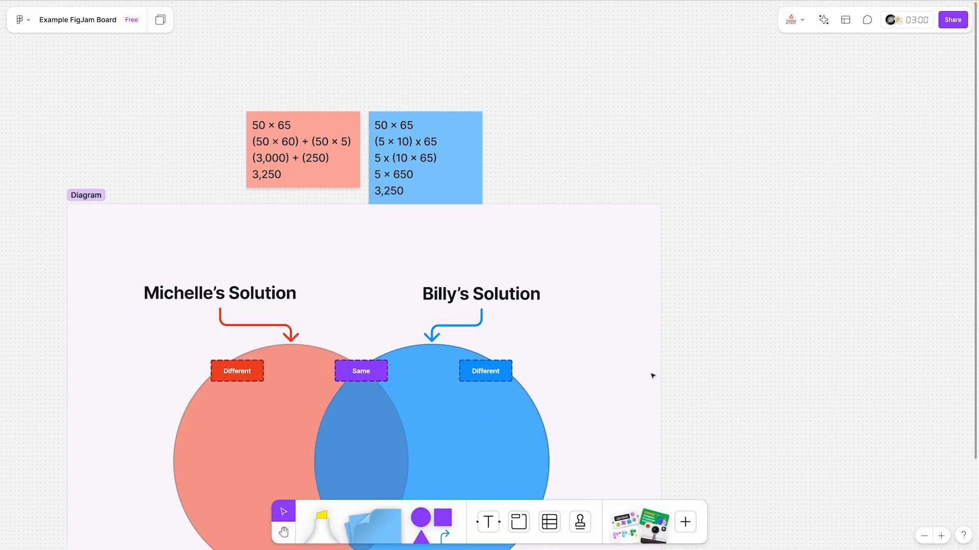
scroll(652, 375, left, 3)
scroll(652, 375, down, 3)
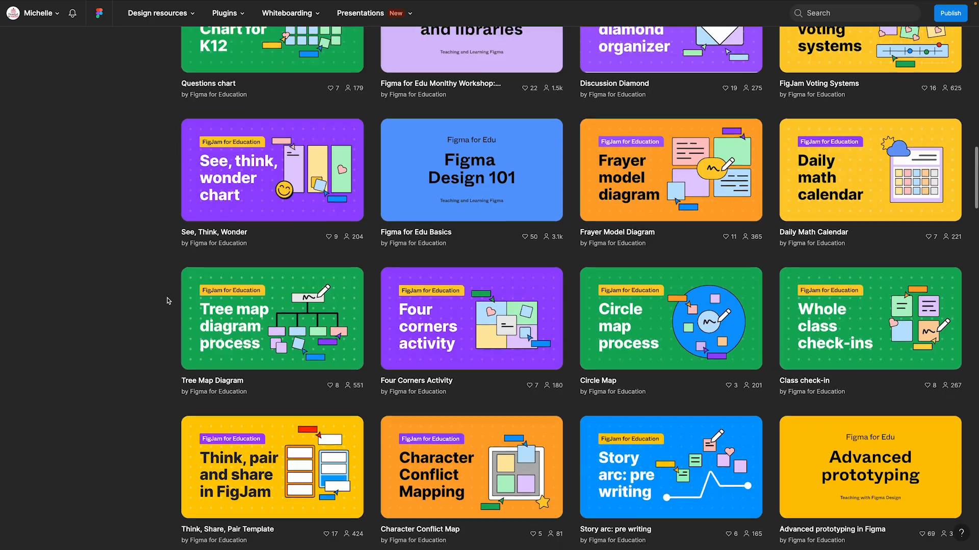
Step: Open the See, Think, Wonder template from the Figma for Education community page and enlarge its preview
scroll(168, 301, down, 1)
click(273, 176)
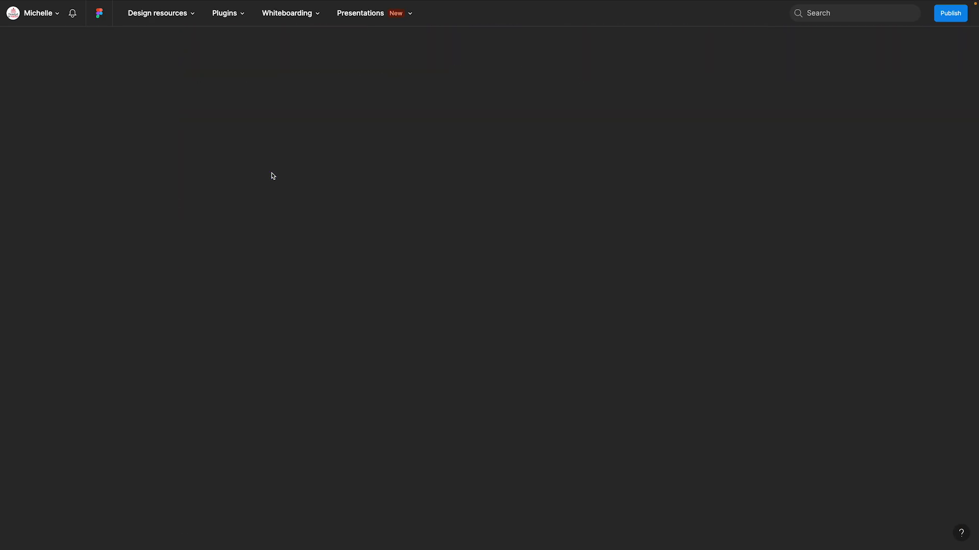
scroll(272, 176, down, 2)
scroll(273, 176, down, 2)
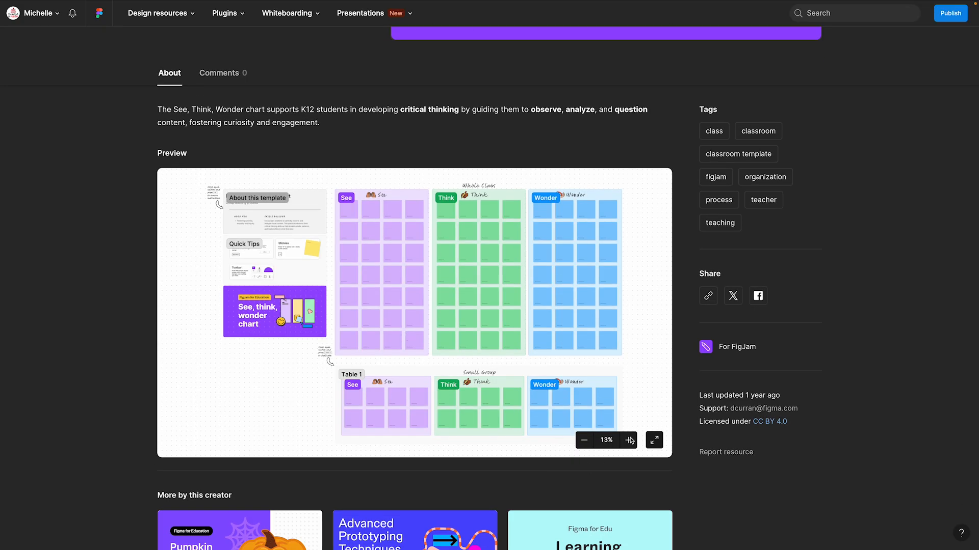
click(629, 441)
drag(215, 237, 499, 390)
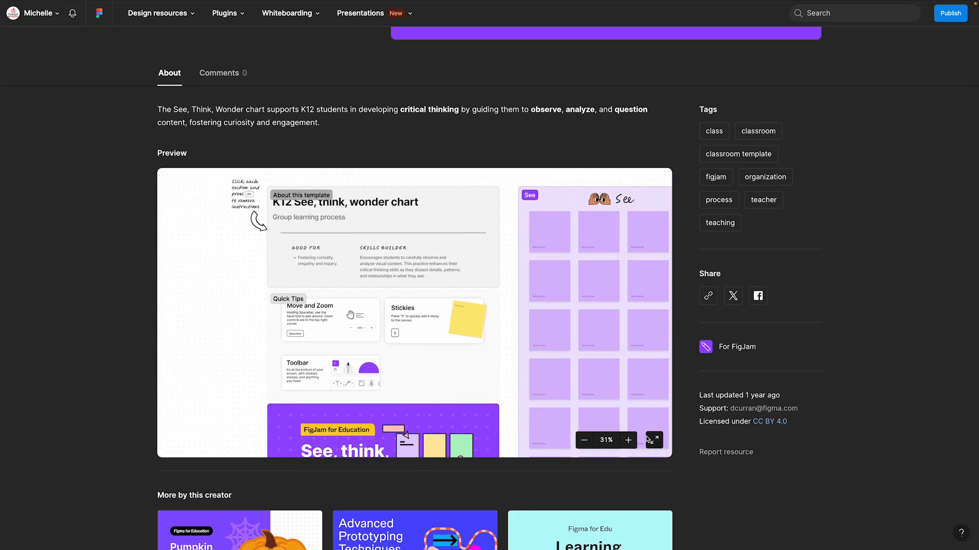
click(630, 440)
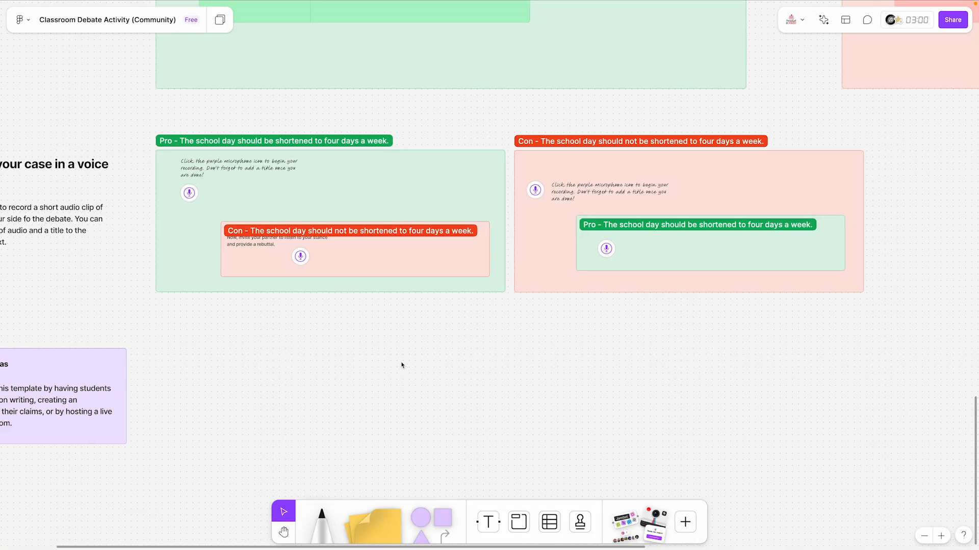
Step: Examine the Pro and Con voice recording sections on the Classroom Debate Activity board
scroll(404, 362, right, 3)
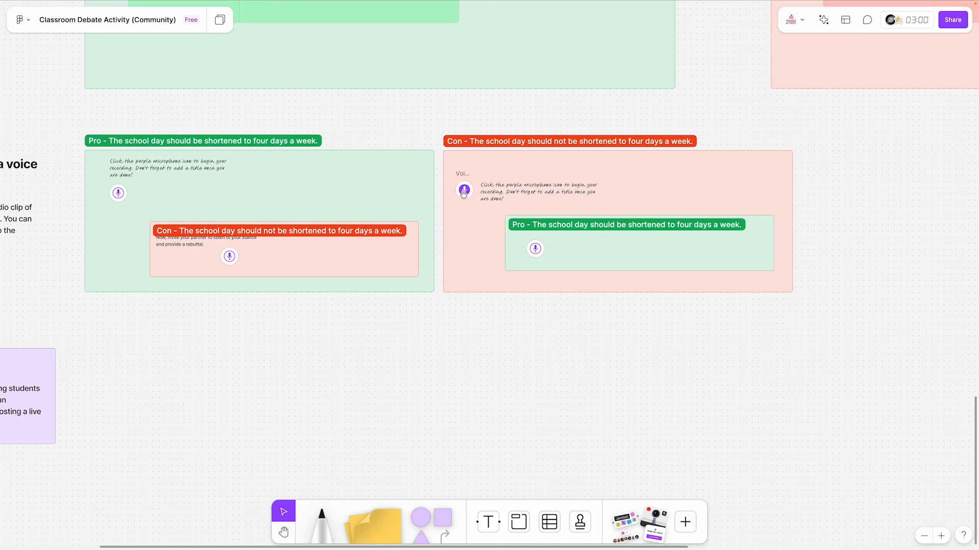
Step: Record a short voice memo in the Con section against shortening the school day week to four days
click(464, 190)
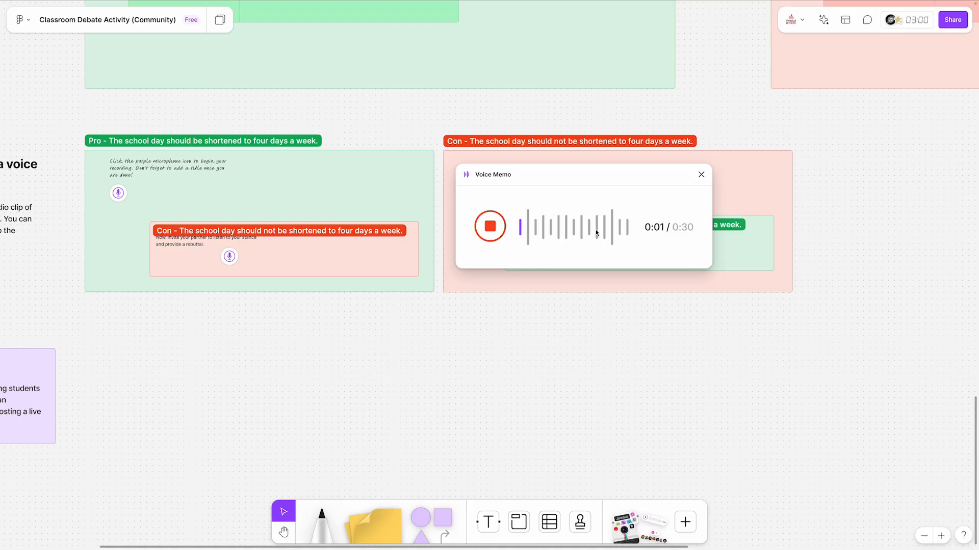
click(490, 227)
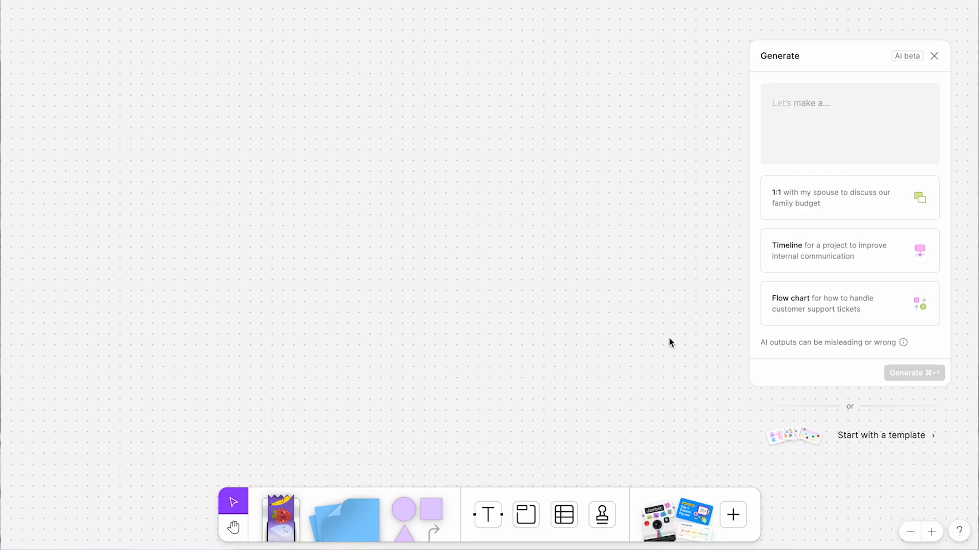
Step: Add the saved Activity Tracker widget to the blank board
click(734, 515)
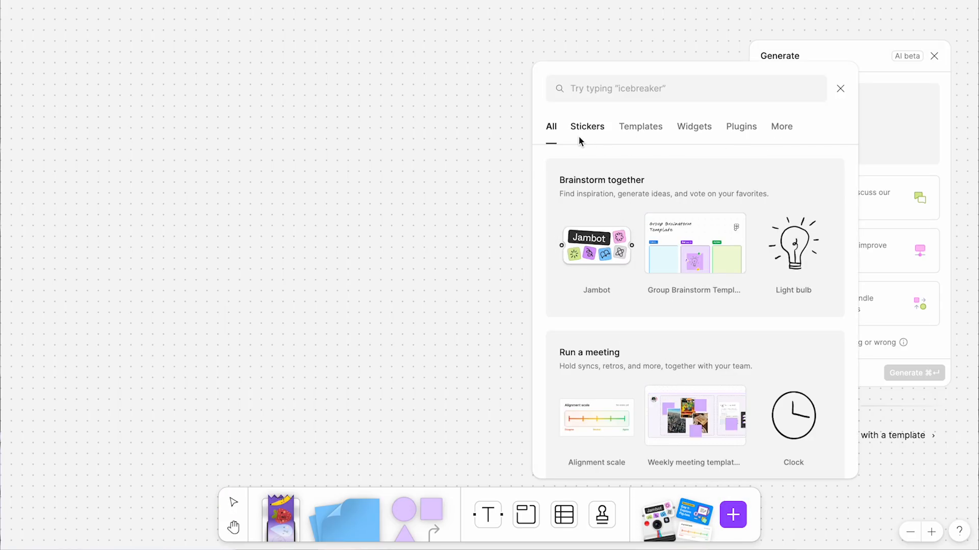
click(700, 131)
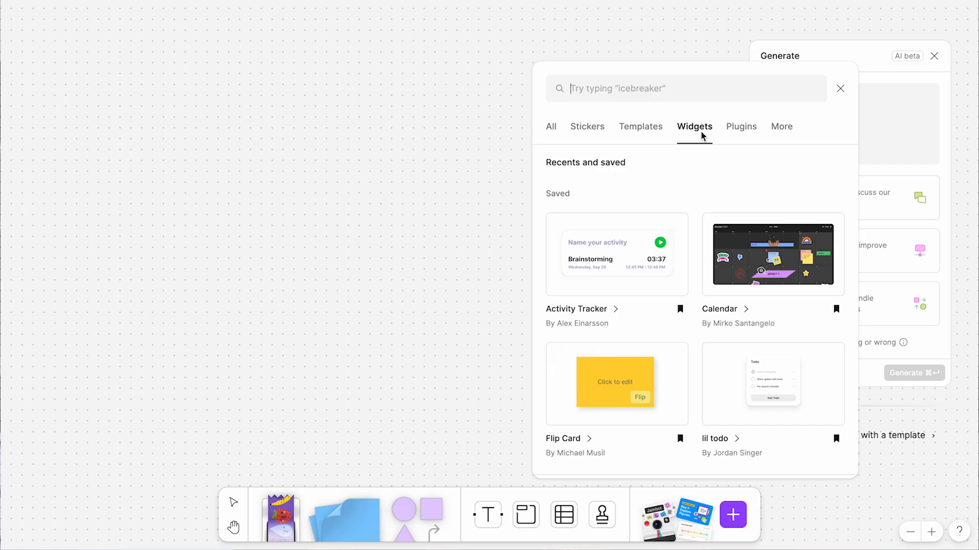
click(653, 266)
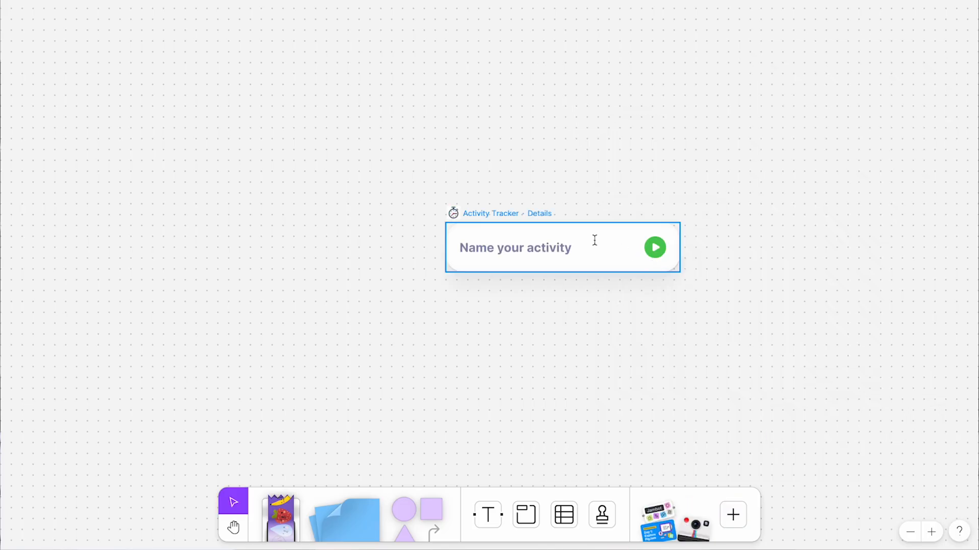
Step: Name the tracked activity "Brainstorming", then start and stop its timer to log the session
click(567, 252)
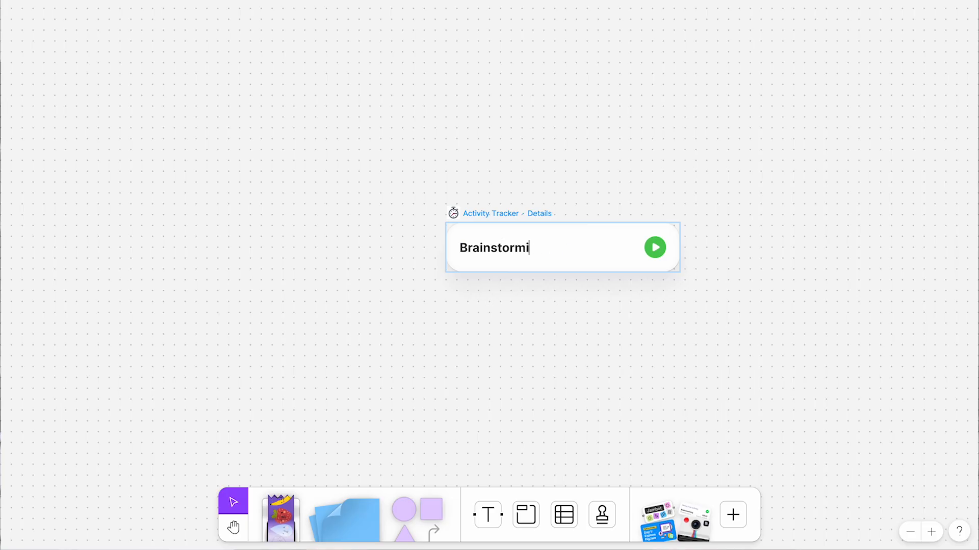
text(Brainstorming)
click(657, 249)
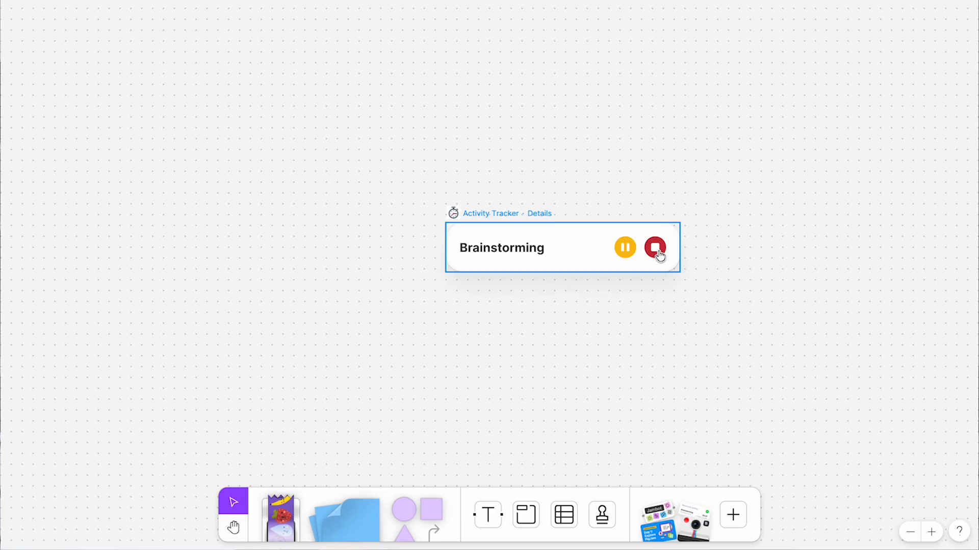
click(656, 249)
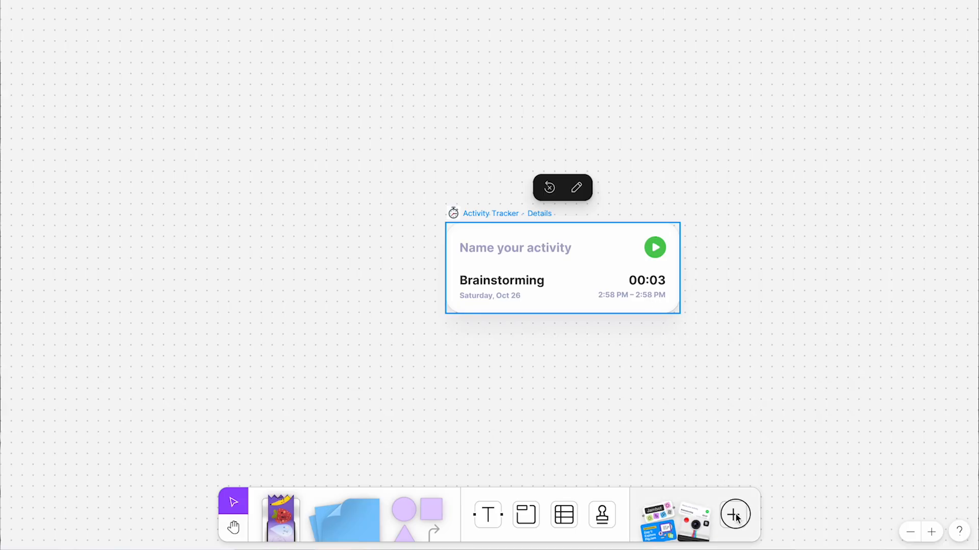
Step: Add the saved Flip Card widget and place it above and to the left of the activity tracker
click(735, 516)
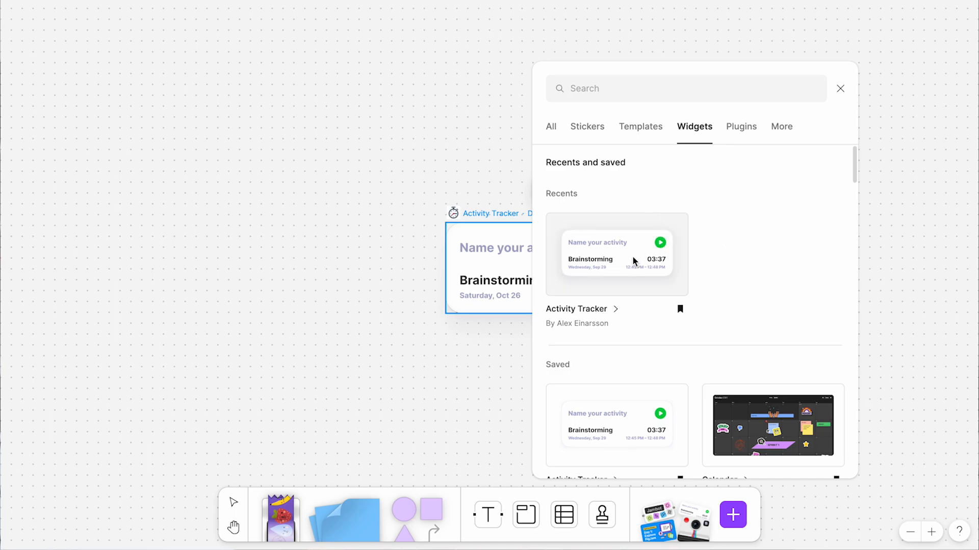
scroll(634, 261, down, 5)
scroll(634, 262, down, 1)
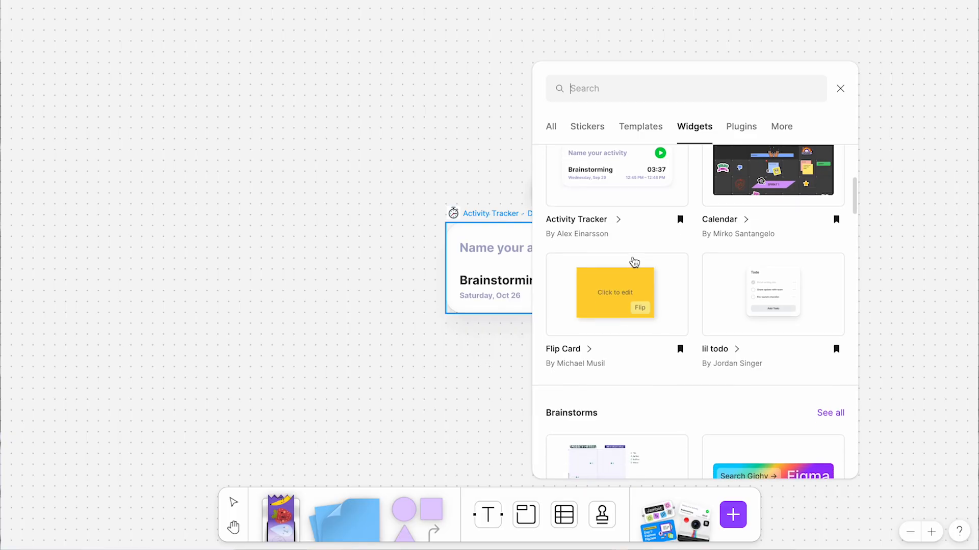
click(626, 303)
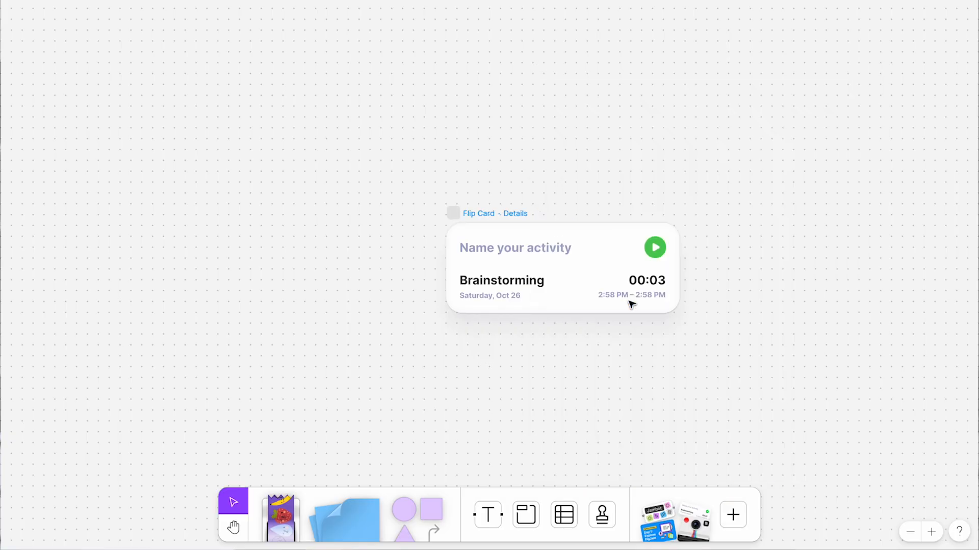
drag(535, 291, 416, 191)
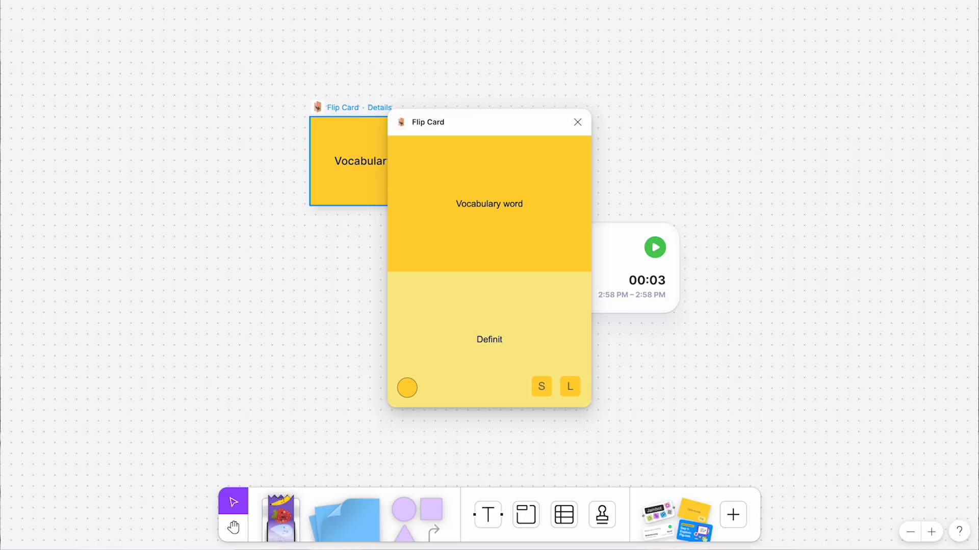
Step: Set up the flip card in green with option L, "Vocabulary word" on the front and "Definition" on the back, and flip it
click(406, 390)
click(443, 353)
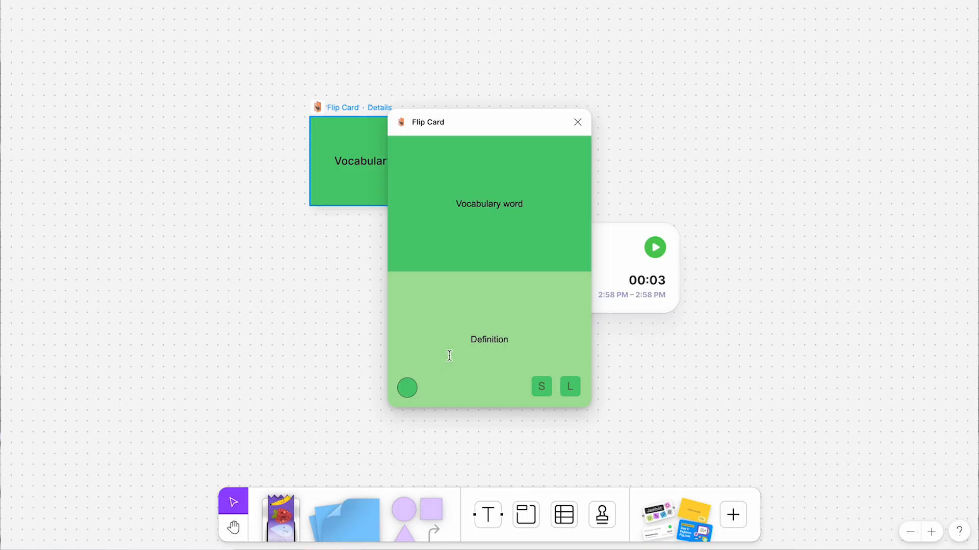
click(569, 390)
click(582, 130)
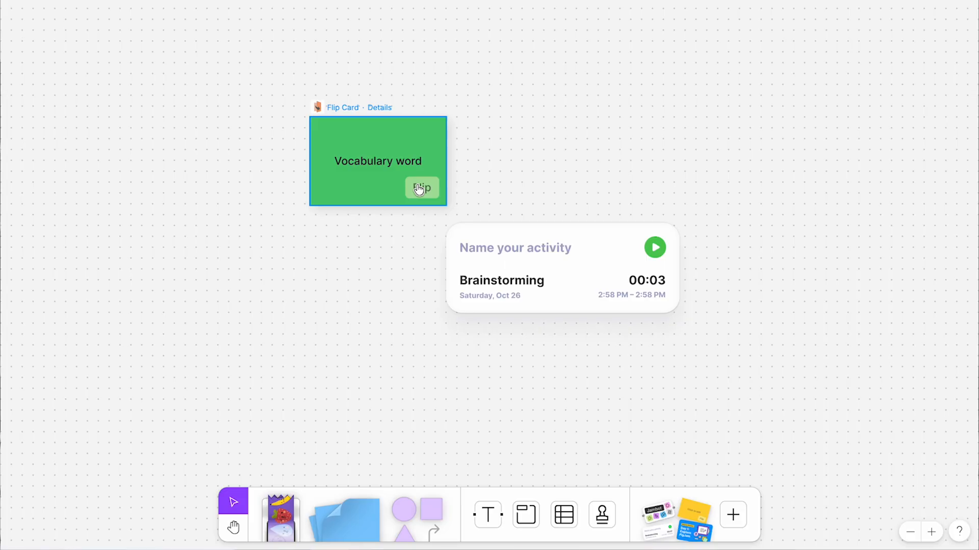
click(419, 189)
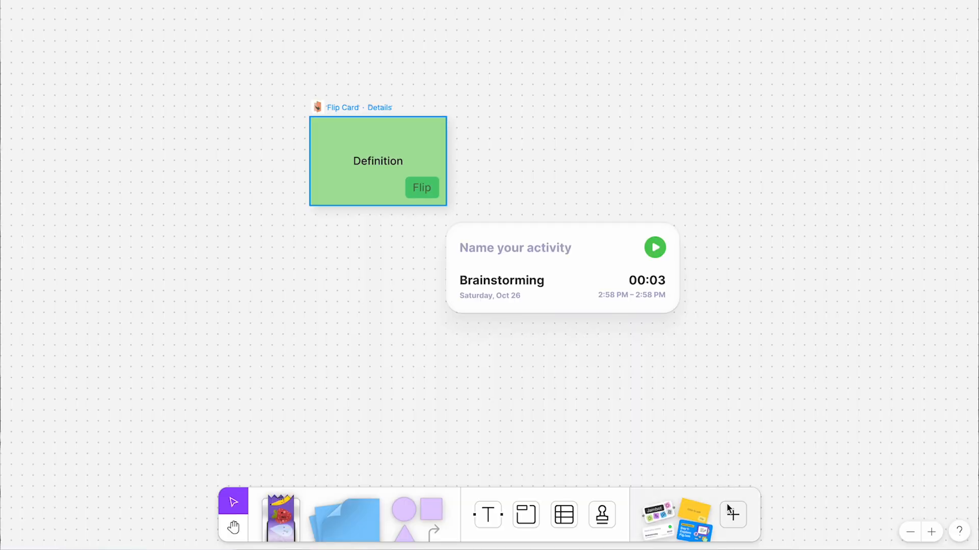
Step: Search the widgets for "voice memo" and place Figma's Voice Memo widget above the activity tracker, beside the flip card
click(733, 514)
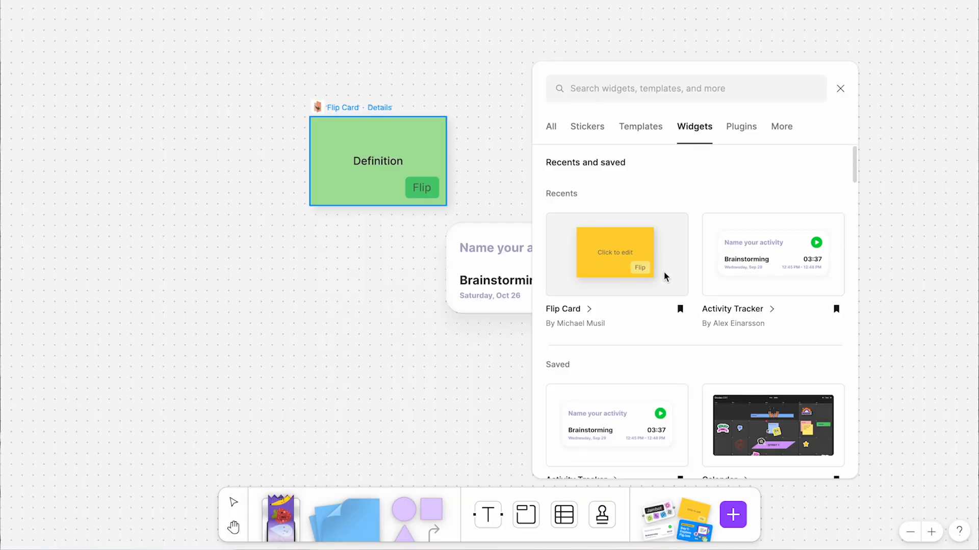
text(voice memo)
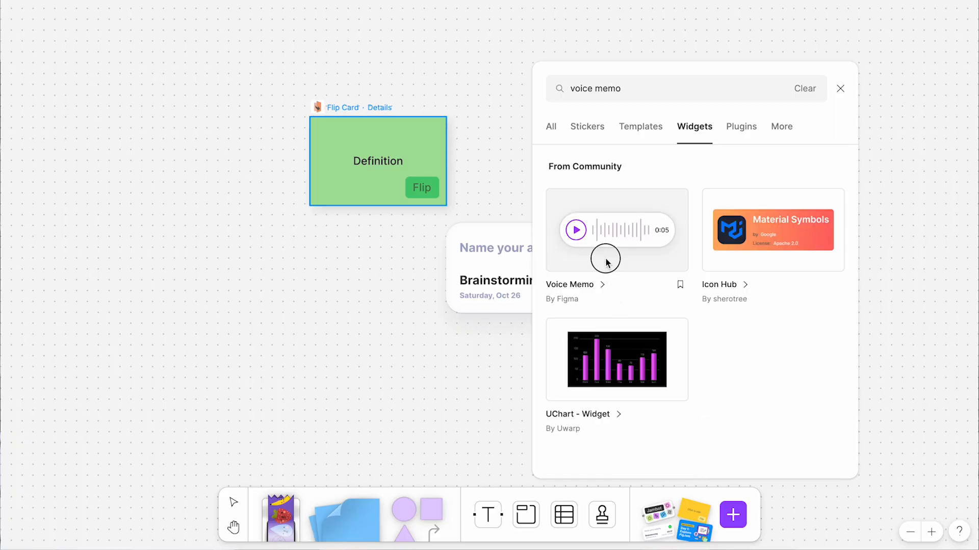
click(607, 262)
drag(493, 238, 522, 126)
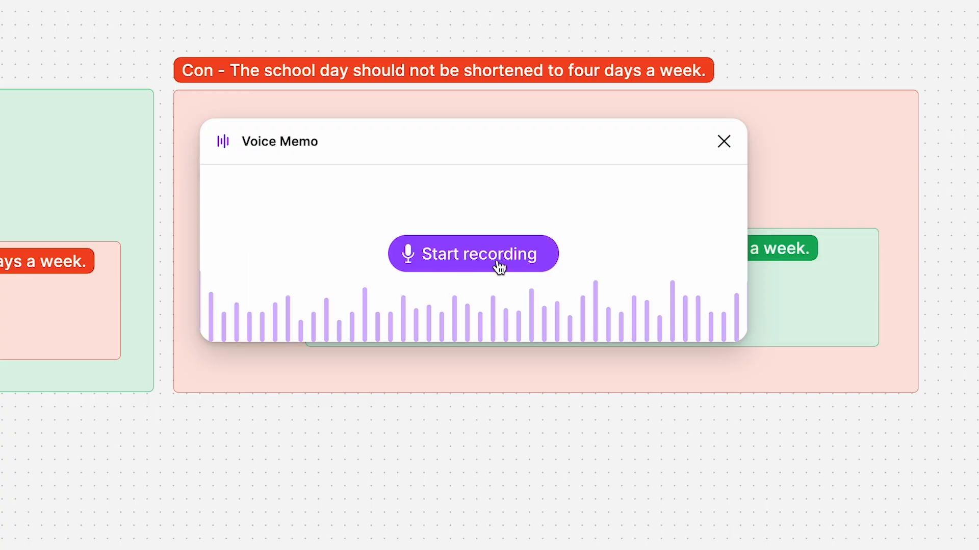
Step: Start and stop a voice memo recording in the debate board's Con section
click(498, 263)
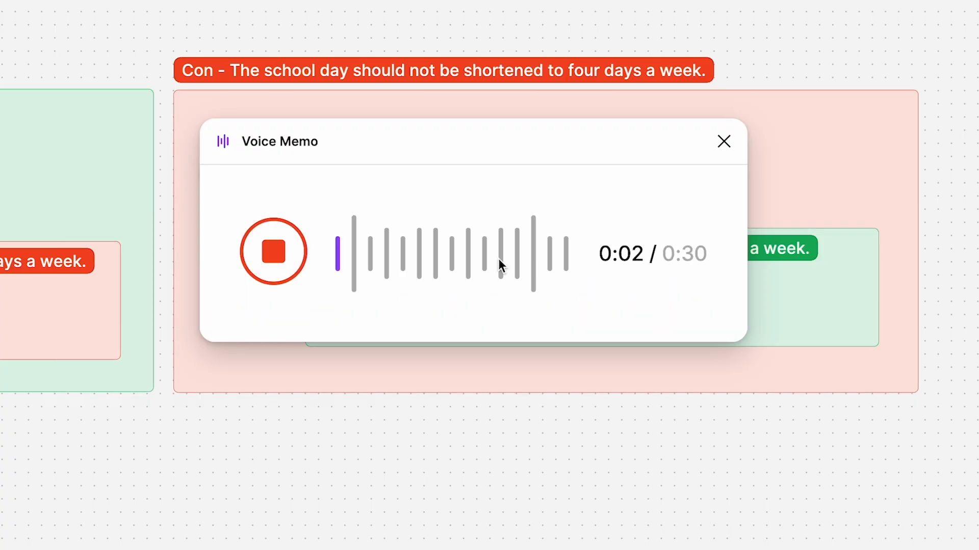
click(281, 261)
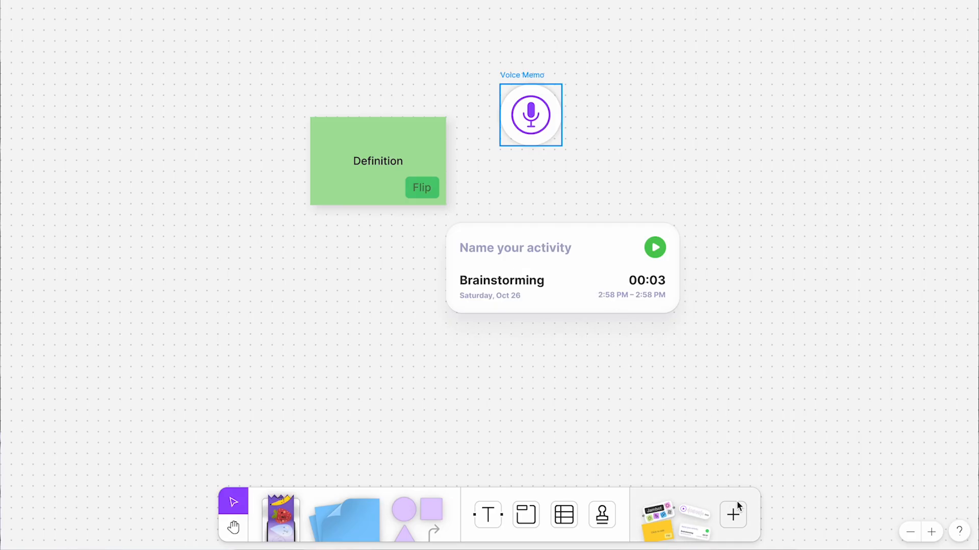
Step: Search the widgets for "photobooth" and place the Photo Booth camera to the right of the Voice Memo widget
click(735, 505)
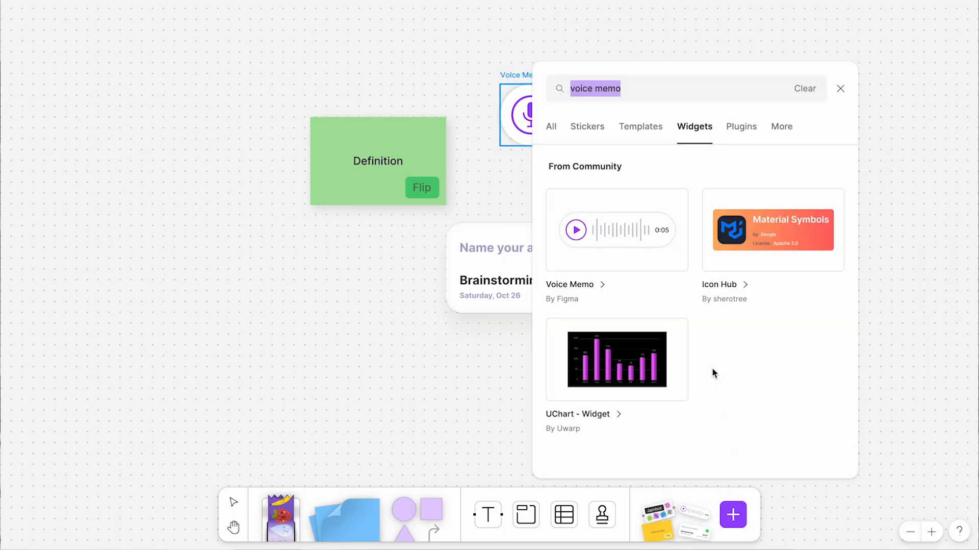
text(photobooth)
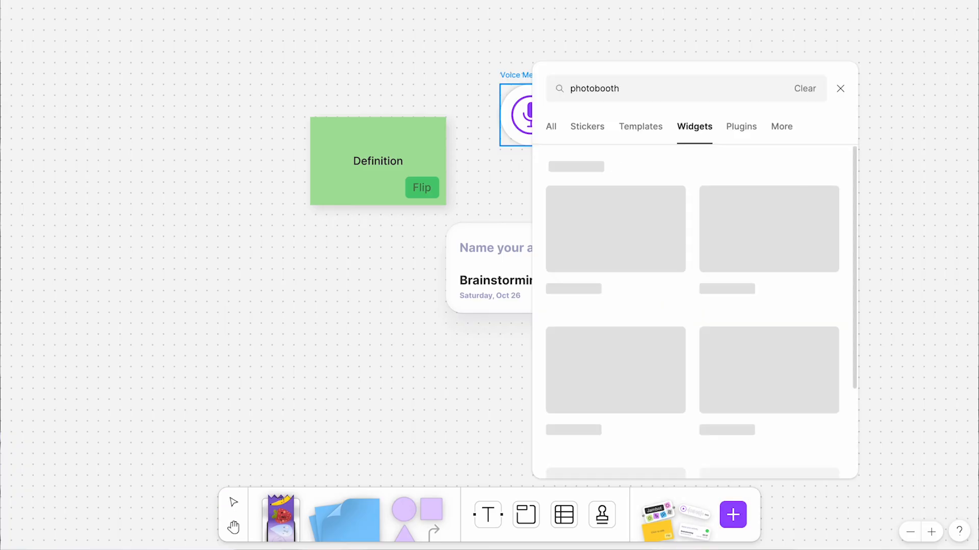
click(608, 247)
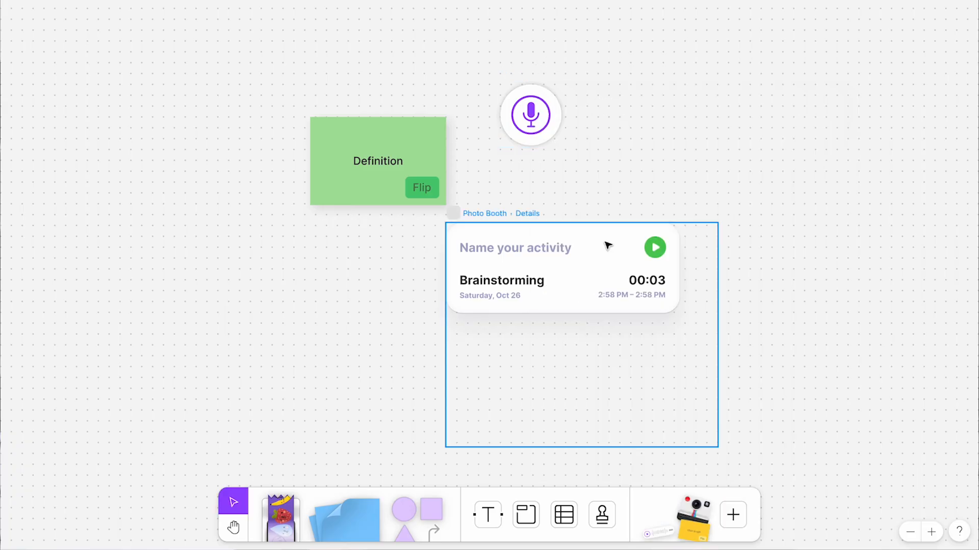
drag(561, 291, 778, 101)
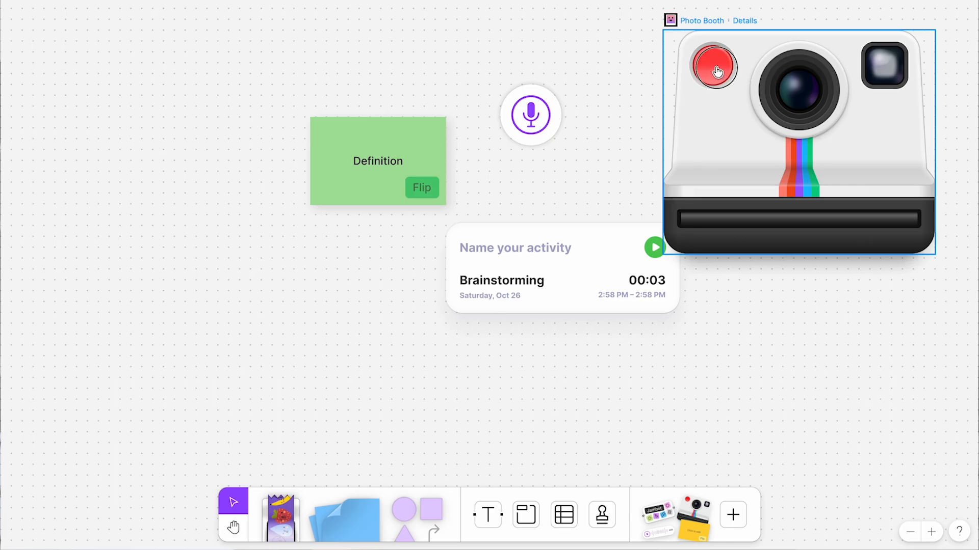
Step: Open the Photo Booth camera, allow camera access for this time, and take a photo
click(716, 70)
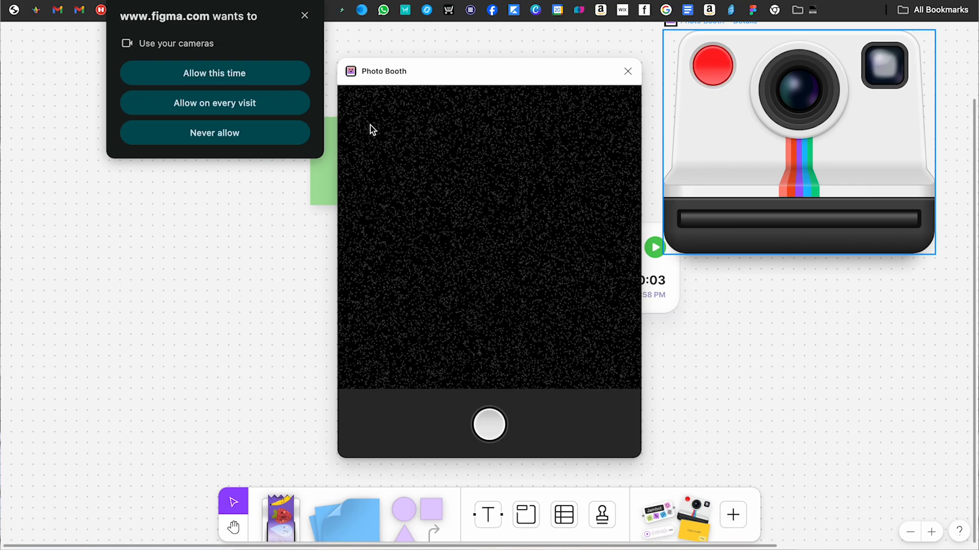
click(276, 80)
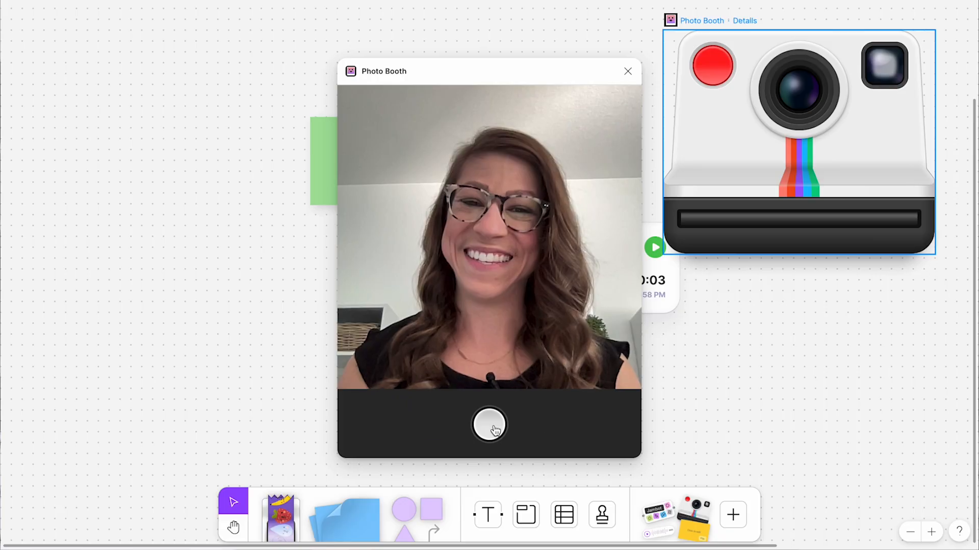
click(492, 426)
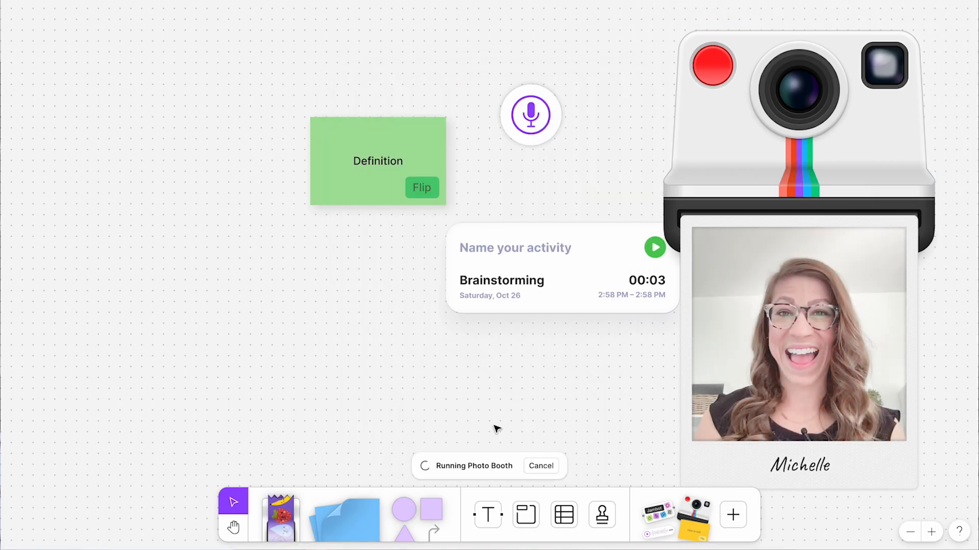
Step: Move the instant photo away from the camera and replace its name text with "Caption"
drag(823, 466, 505, 338)
click(476, 335)
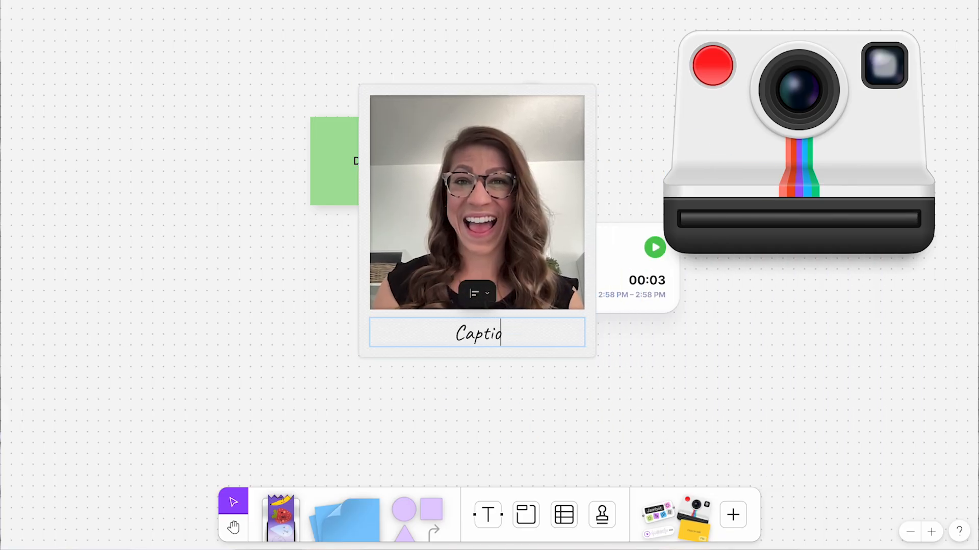
Step: Shrink the captioned photo to about two thirds of its size and place it below and left of the flip card
drag(456, 216, 306, 260)
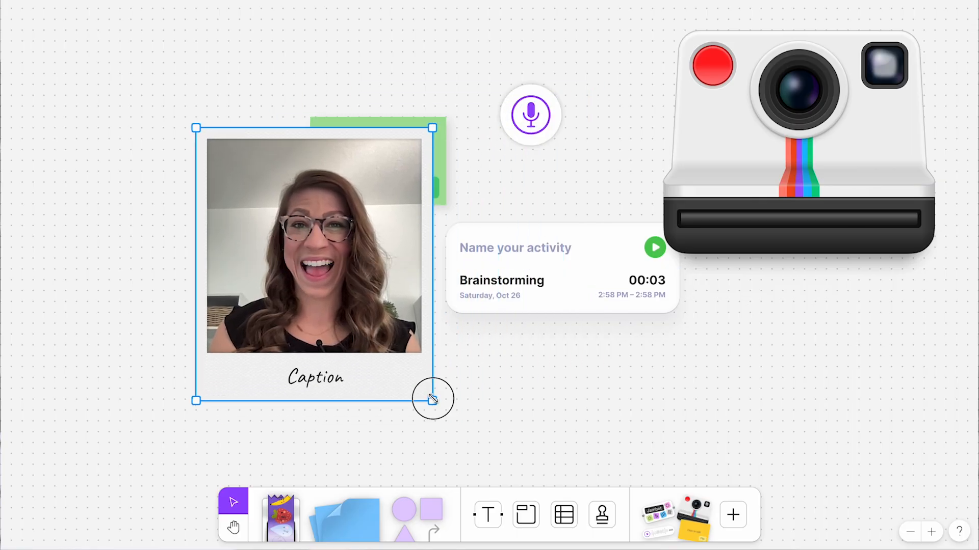
drag(432, 399, 359, 313)
drag(299, 199, 301, 297)
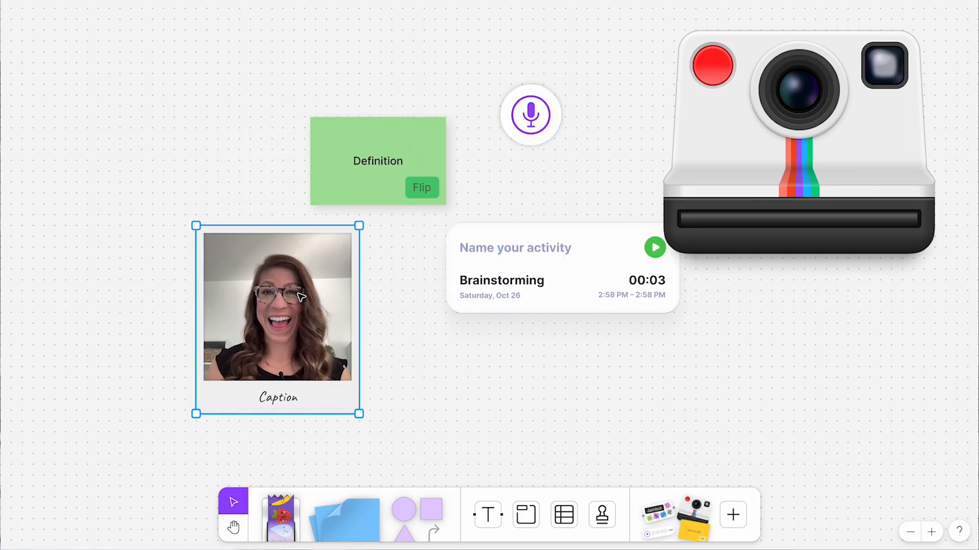